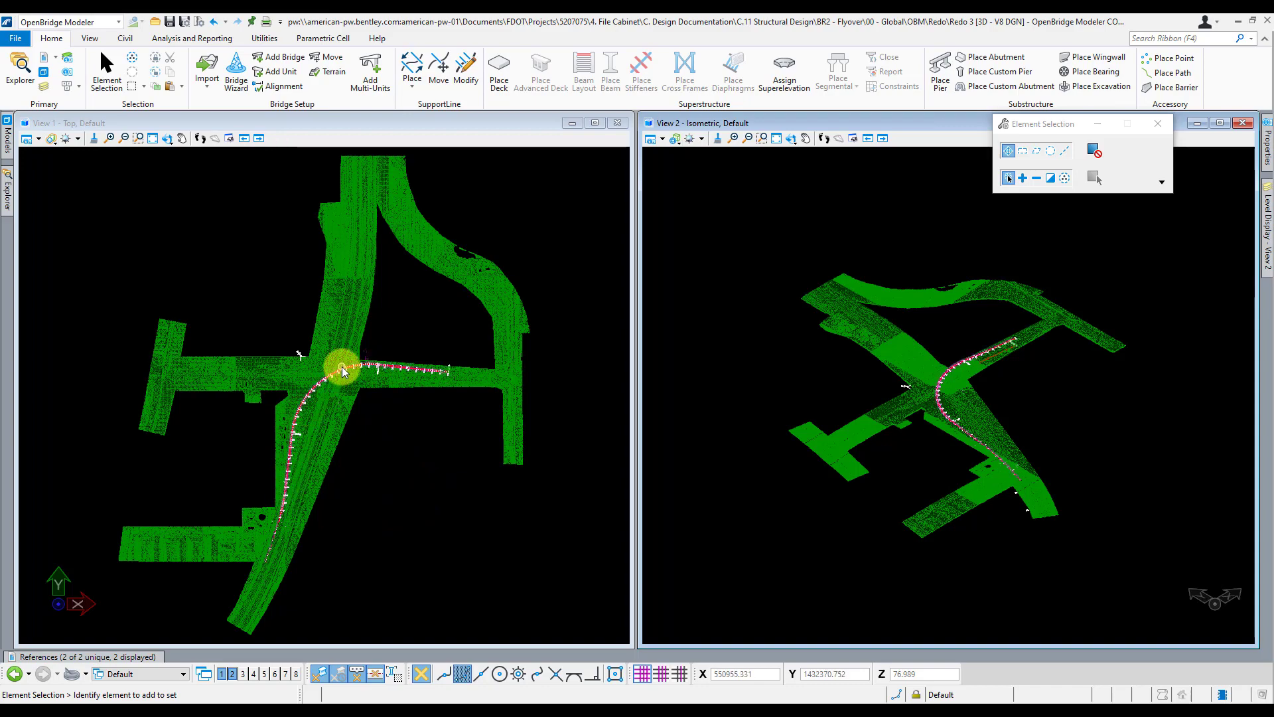
# Step: Zoom View 1 onto the curved alignment, fit the whole model, then zoom back in on the intersection
pyautogui.scroll(4, 339, 371)
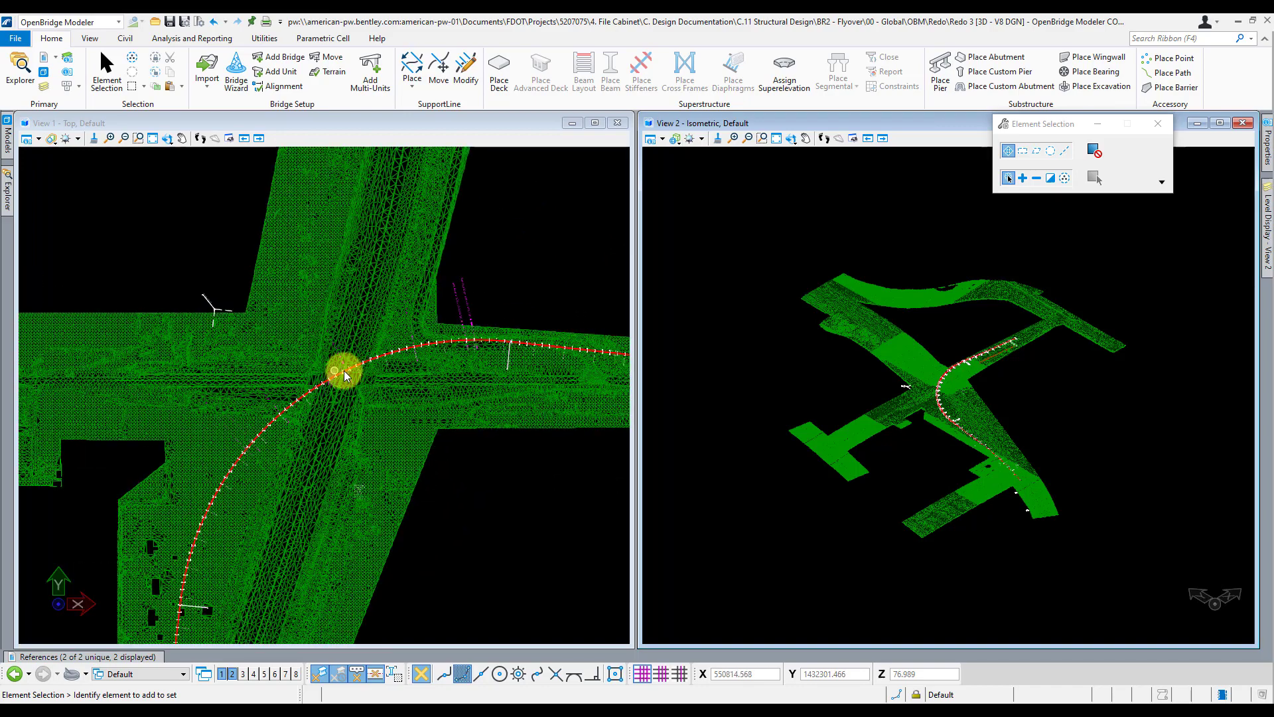
pyautogui.scroll(2, 344, 375)
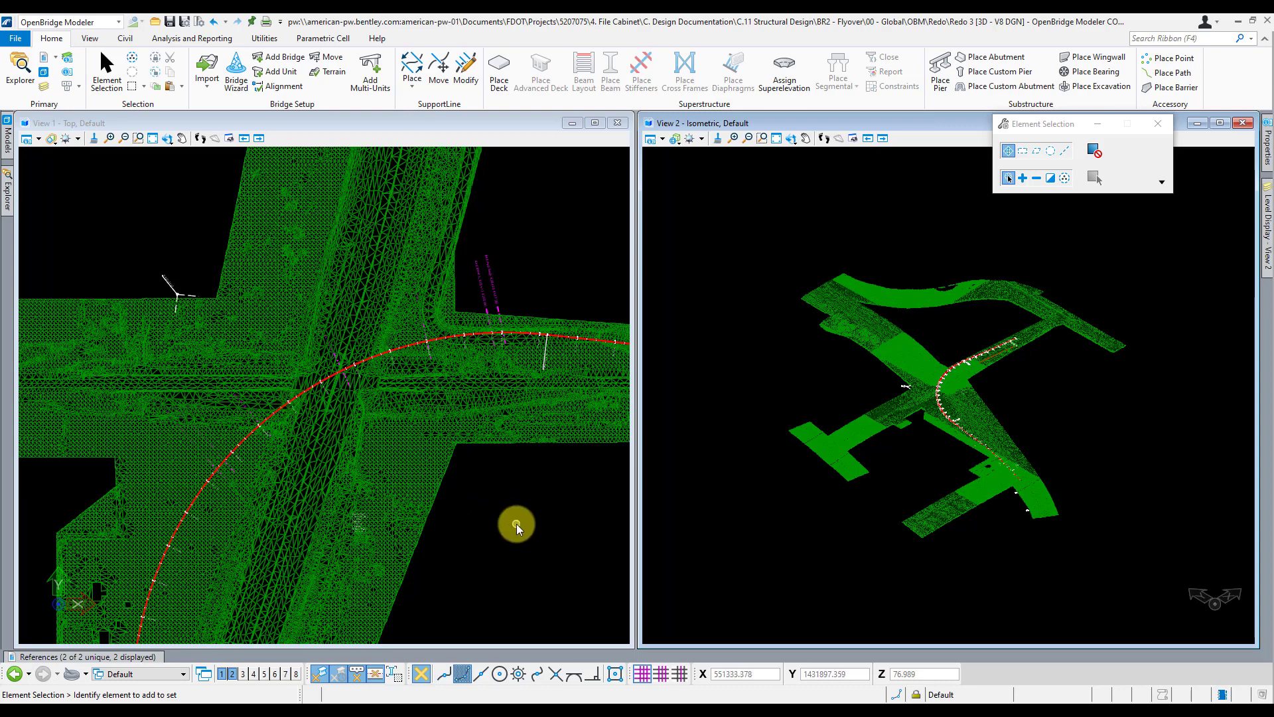
pyautogui.click(152, 139)
pyautogui.rightClick(394, 426)
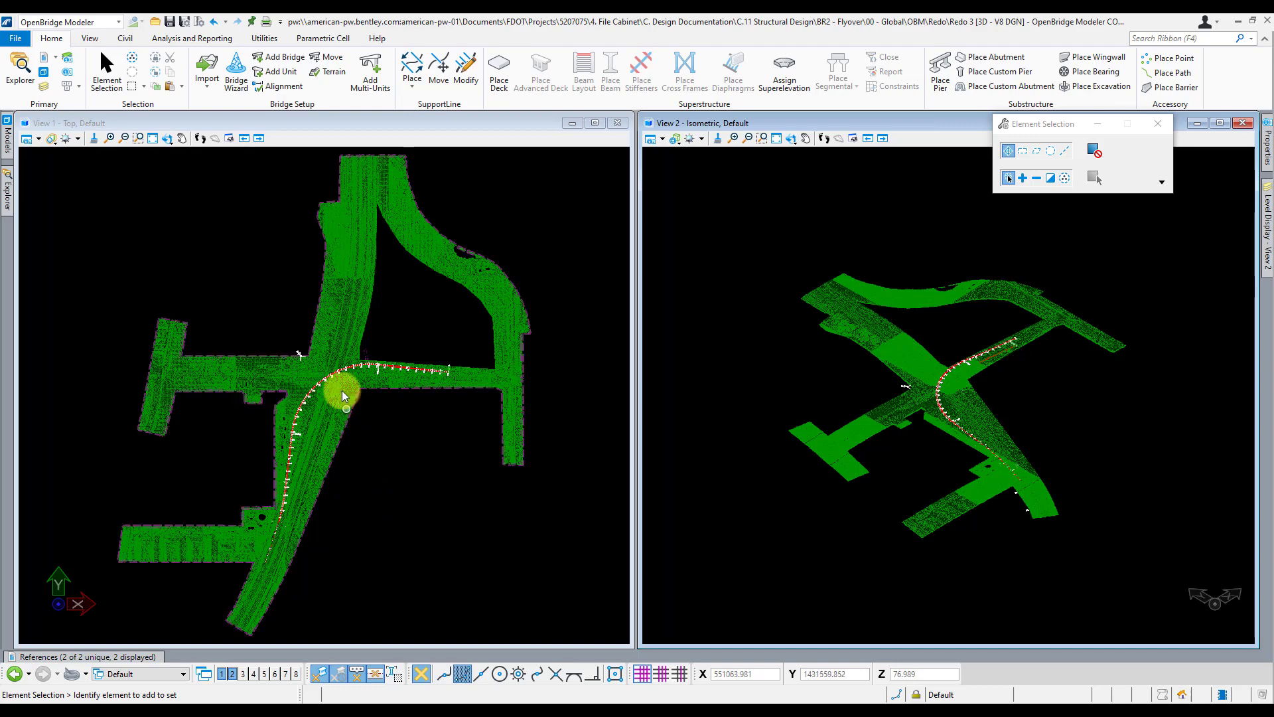
pyautogui.scroll(2, 335, 387)
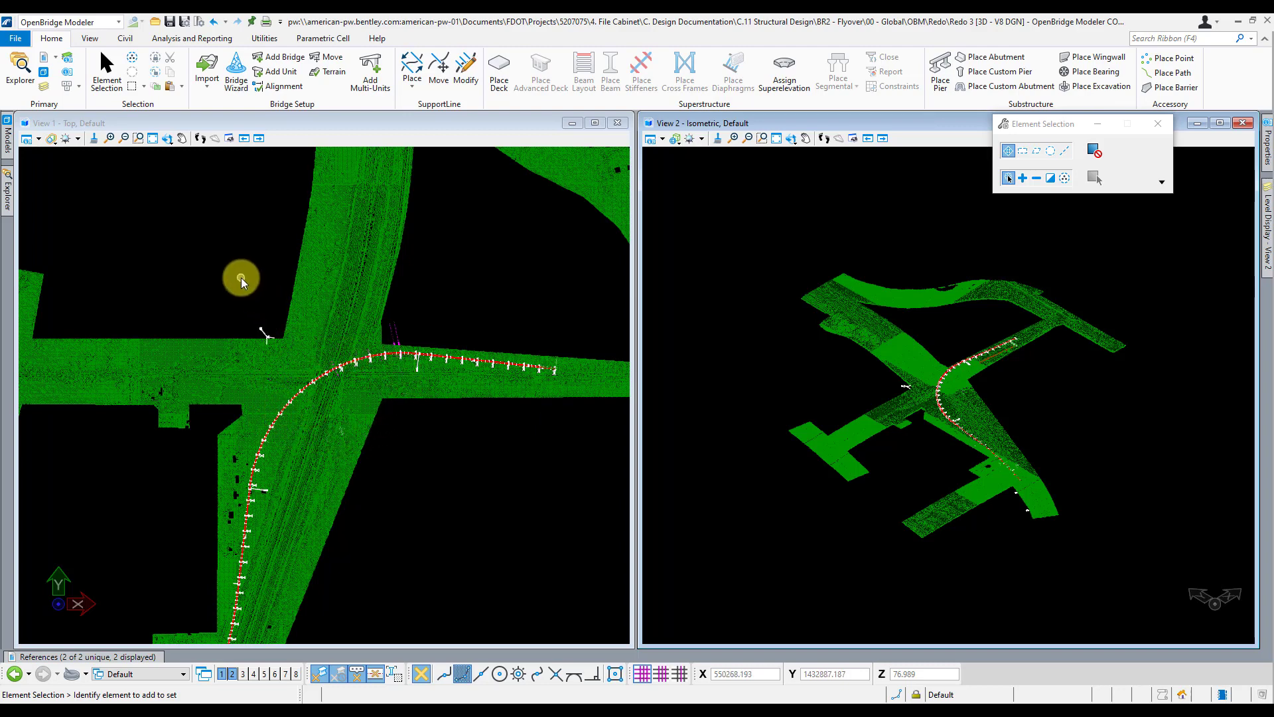
# Step: Create a new design document named Clip_Shape, checking the Redo 3 model back in
pyautogui.click(138, 138)
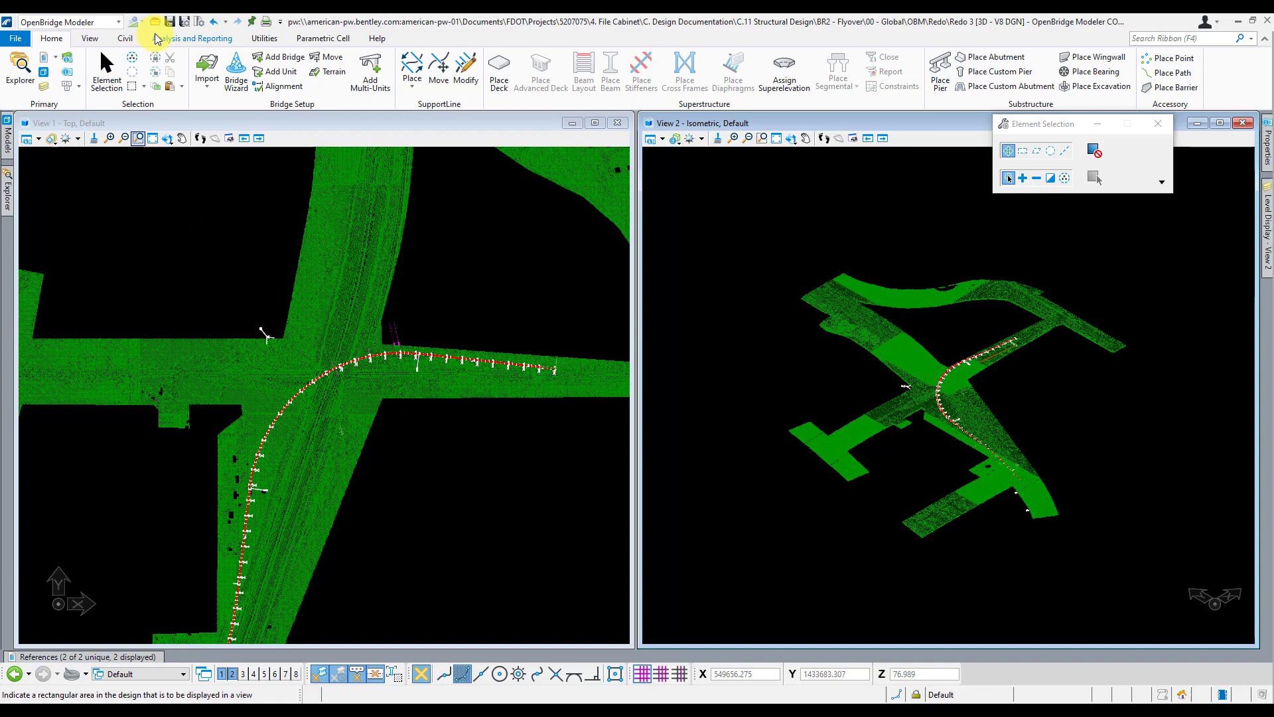
pyautogui.click(10, 33)
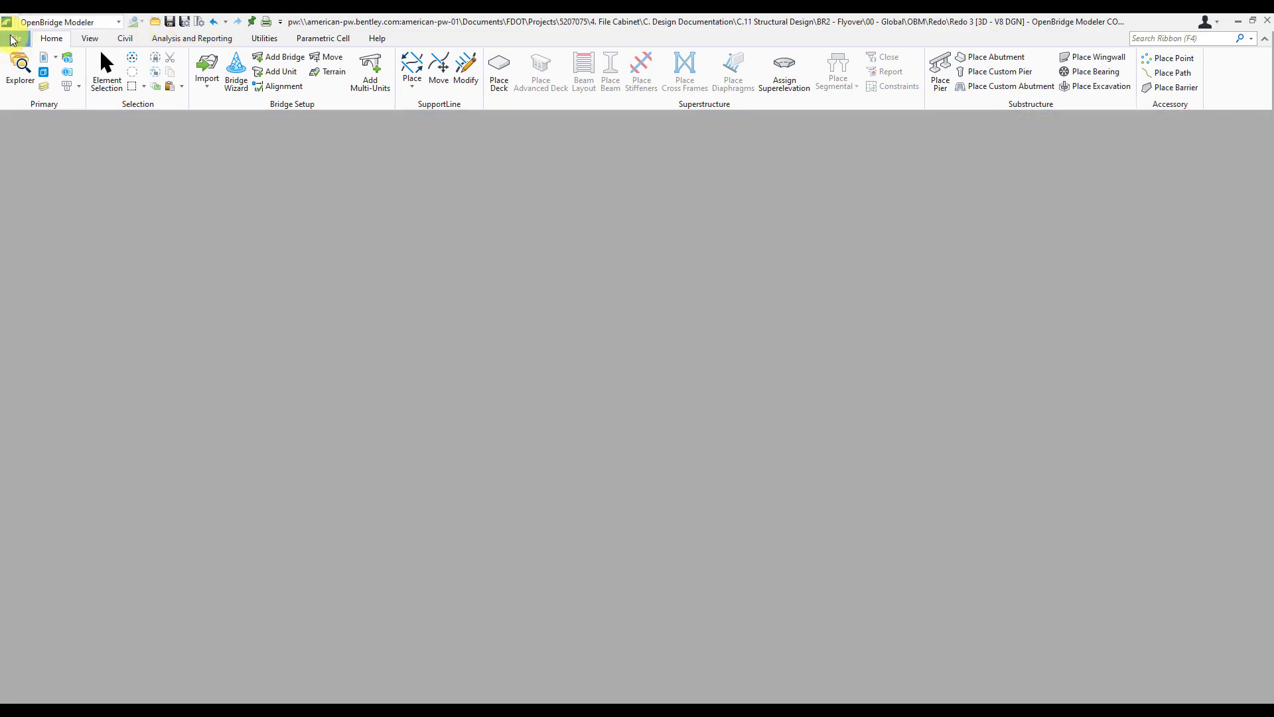
pyautogui.click(37, 67)
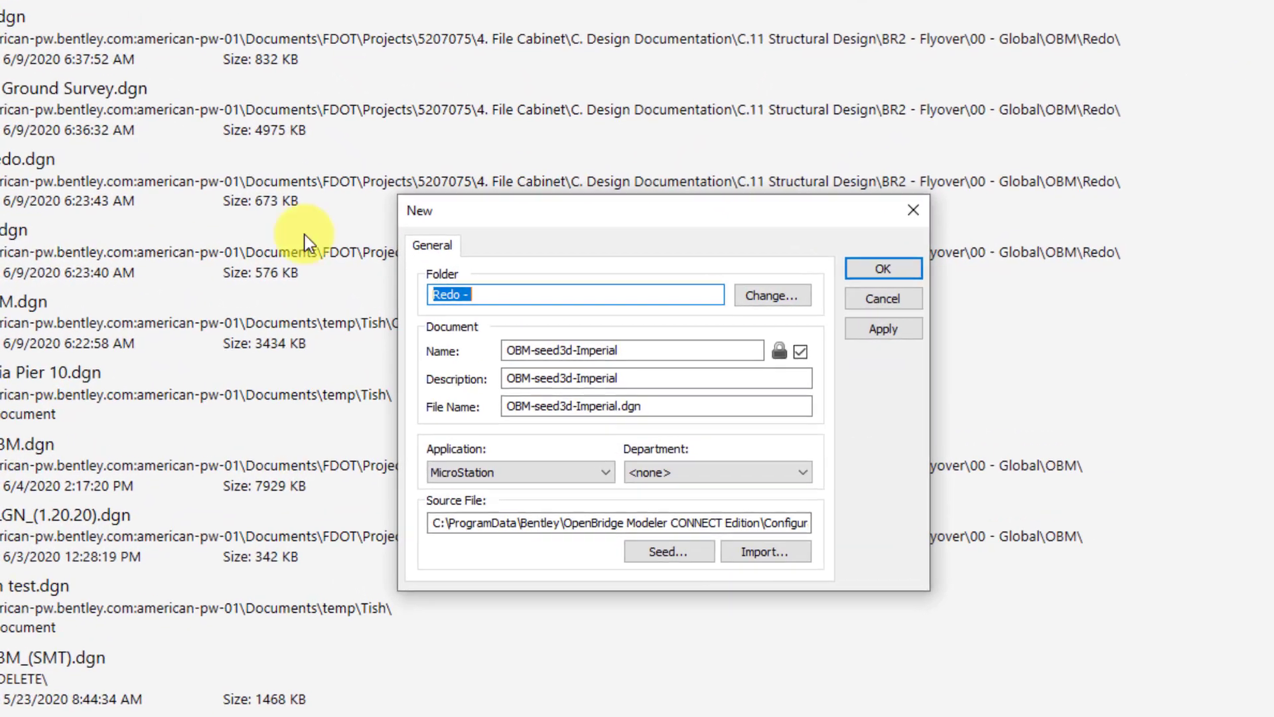
pyautogui.moveTo(659, 352); pyautogui.dragTo(424, 355)
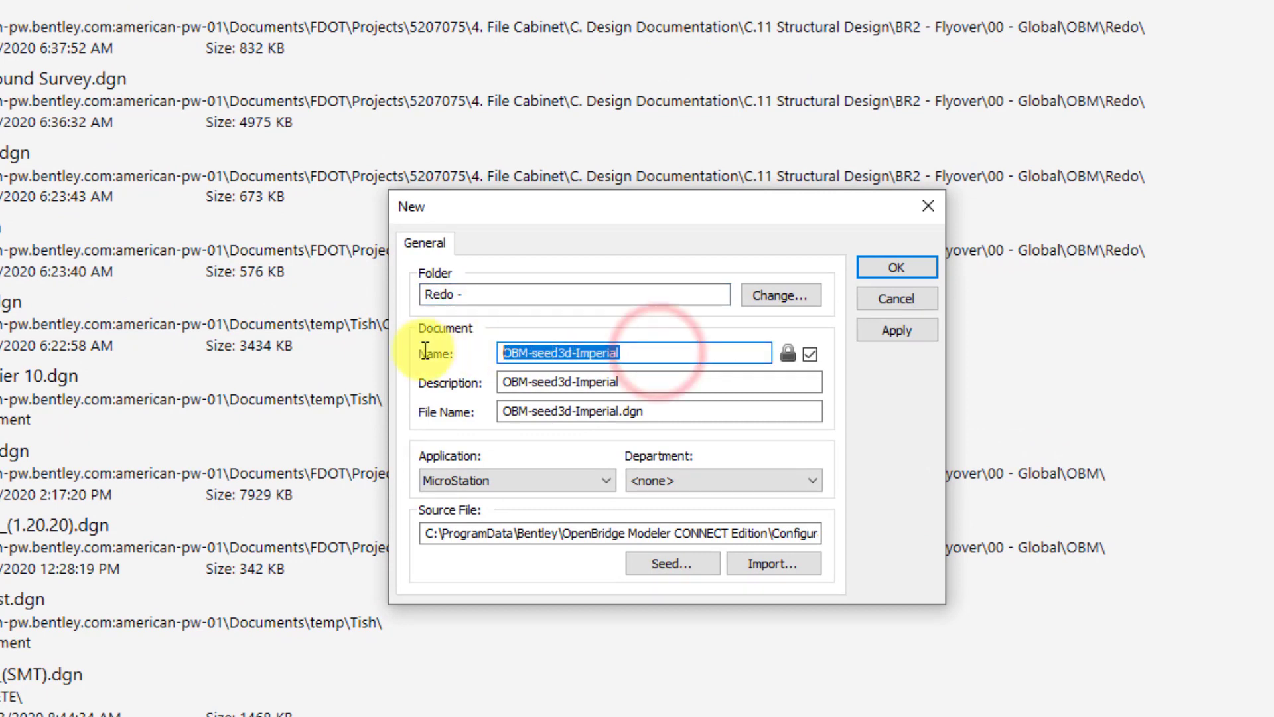
pyautogui.write('Clip_Shape')
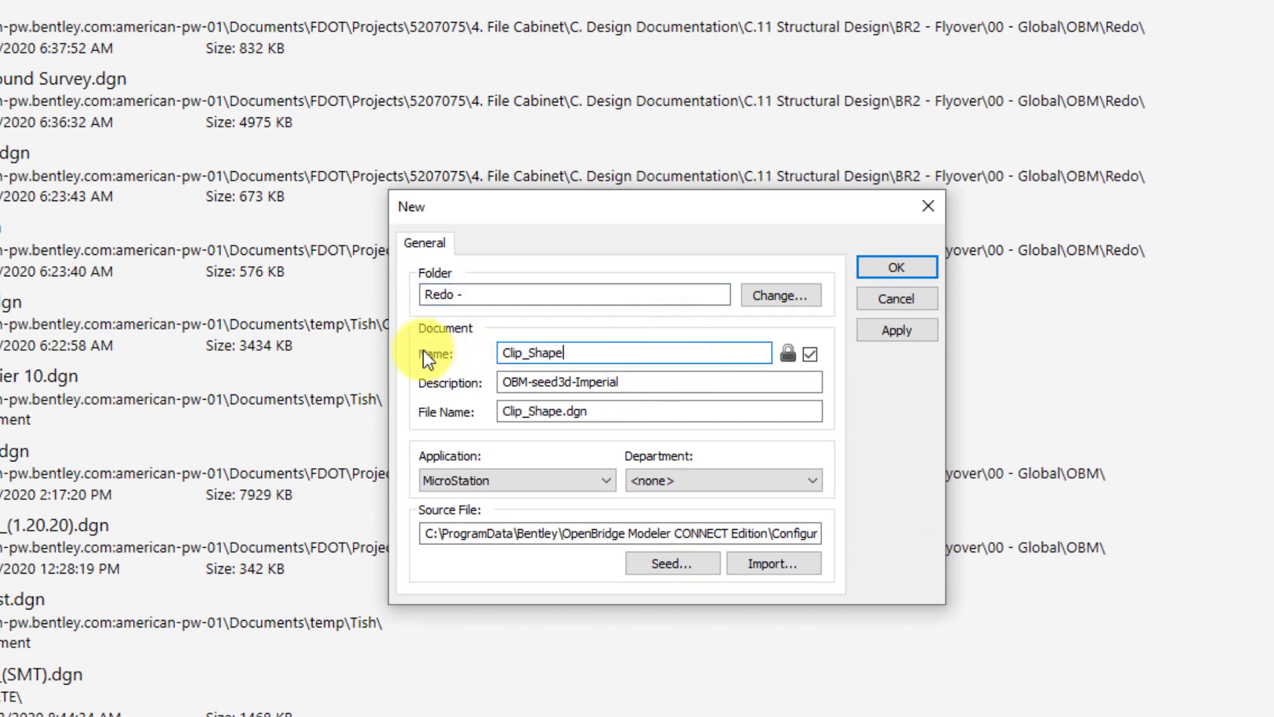
pyautogui.click(901, 267)
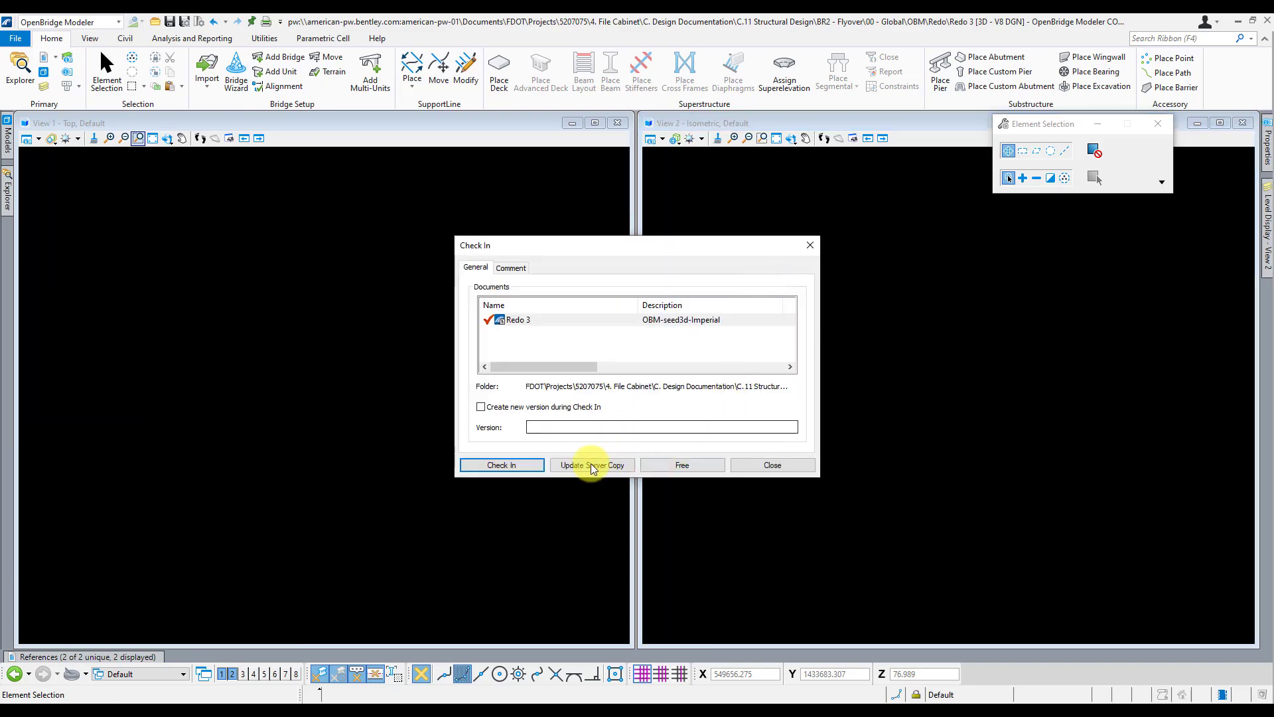
pyautogui.click(540, 467)
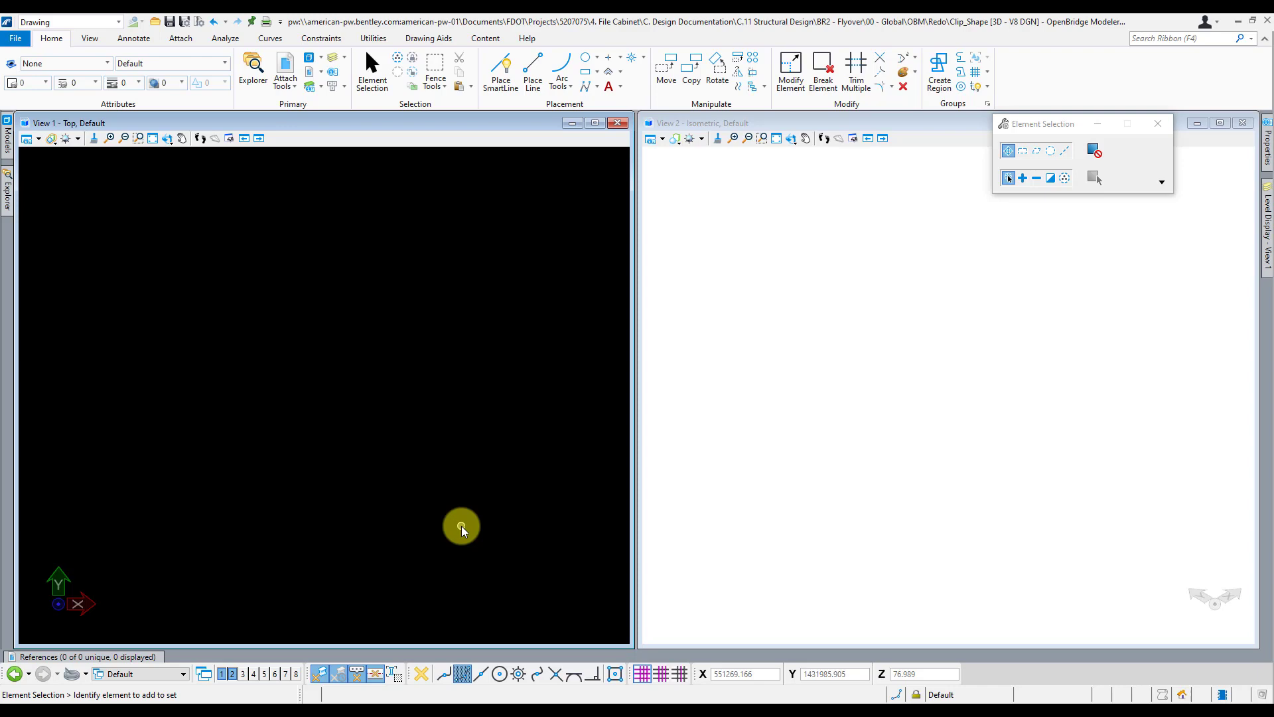
# Step: Attach Existing Ground Survey, Redo 3 and BR_3_ALGN_(1.20.20) as references, accepting their attachment settings
pyautogui.click(126, 656)
pyautogui.click(41, 400)
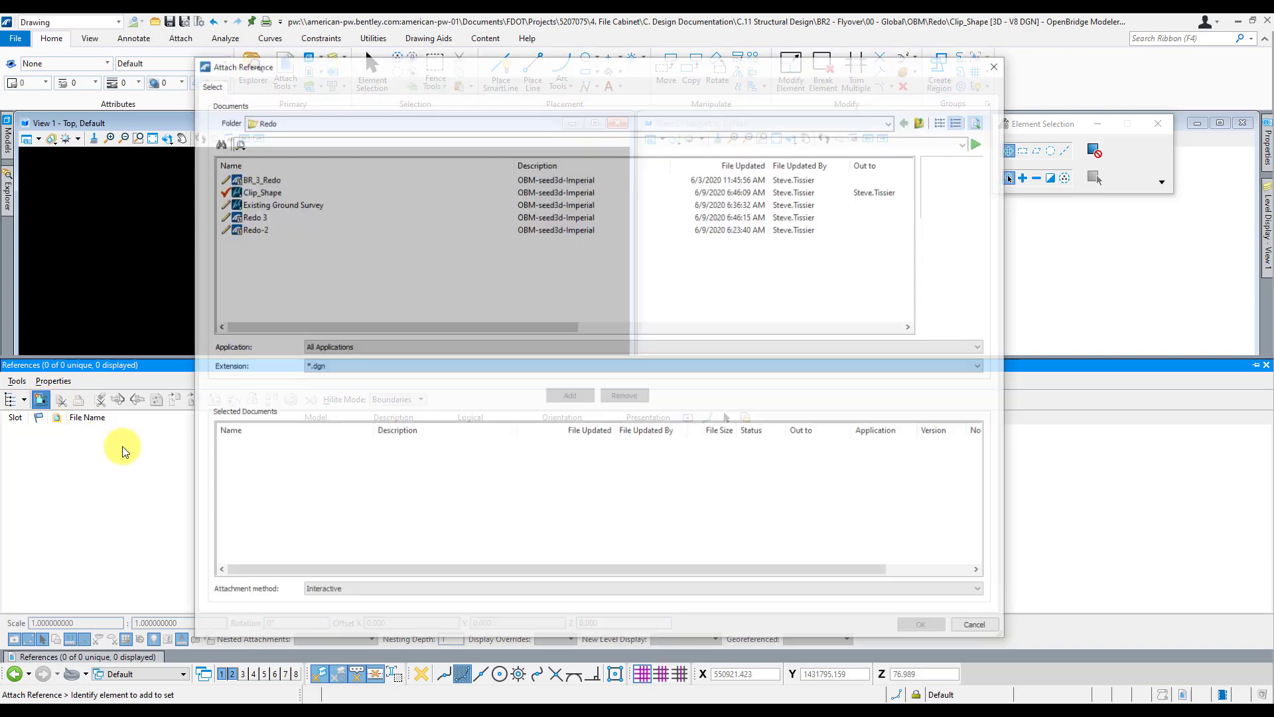
pyautogui.click(282, 207)
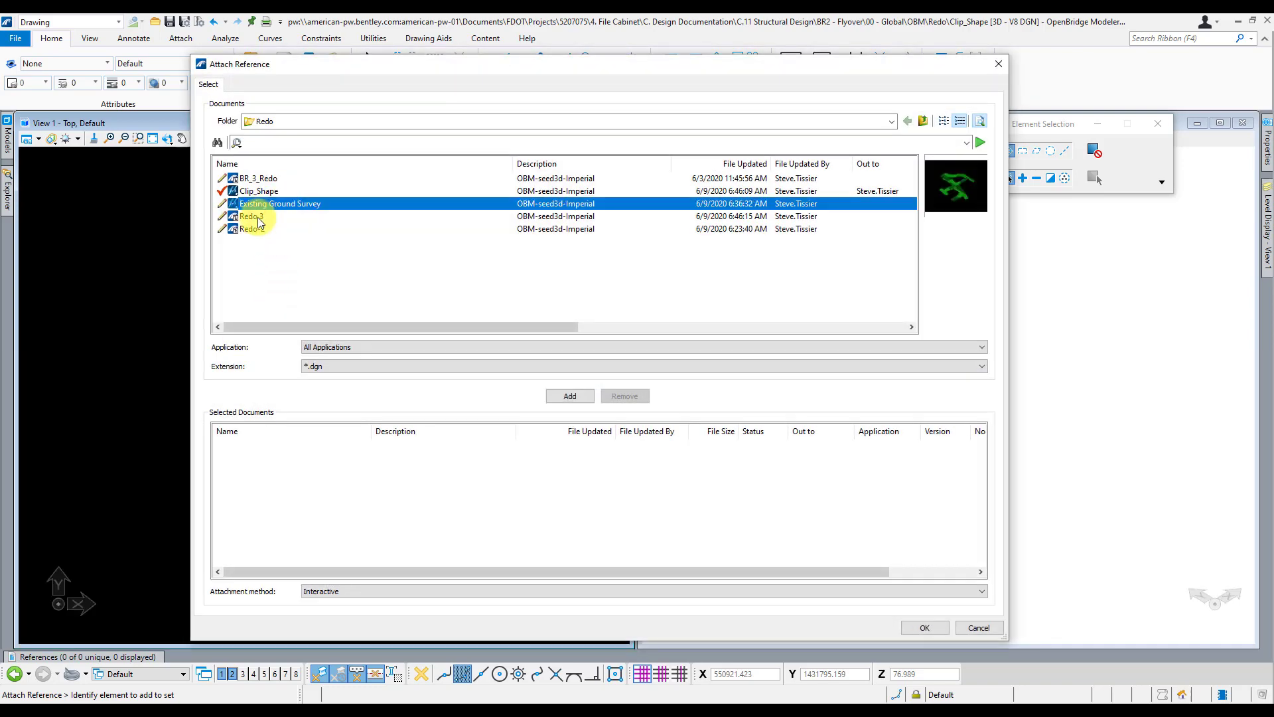
pyautogui.keyDown('ctrl'); pyautogui.click(252, 217); pyautogui.keyUp('ctrl')
pyautogui.click(562, 396)
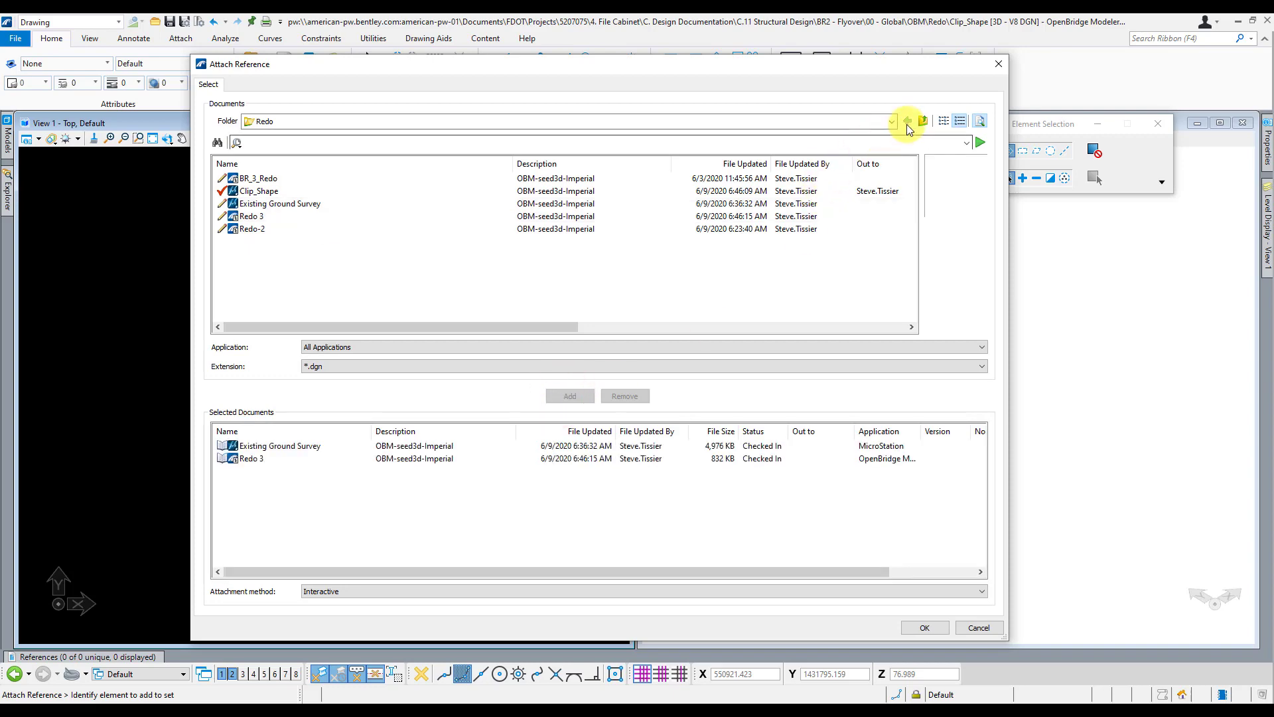
pyautogui.click(923, 121)
pyautogui.click(280, 205)
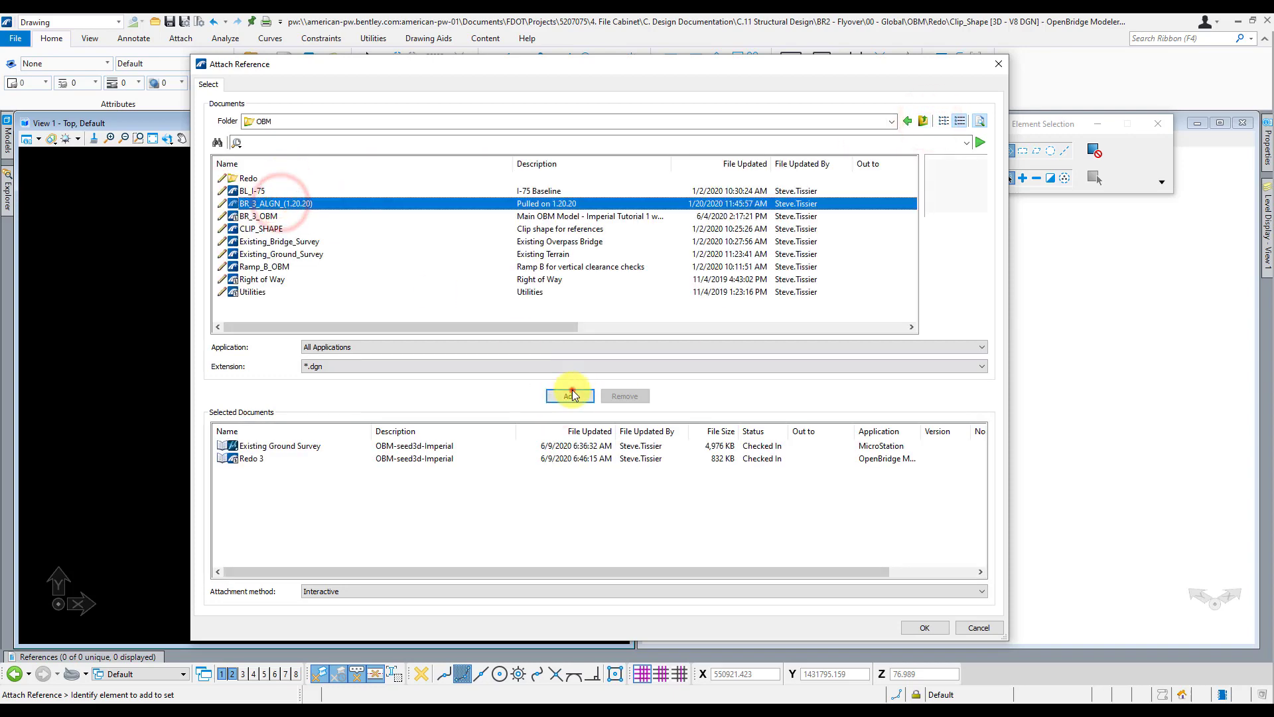
pyautogui.click(569, 396)
pyautogui.click(915, 628)
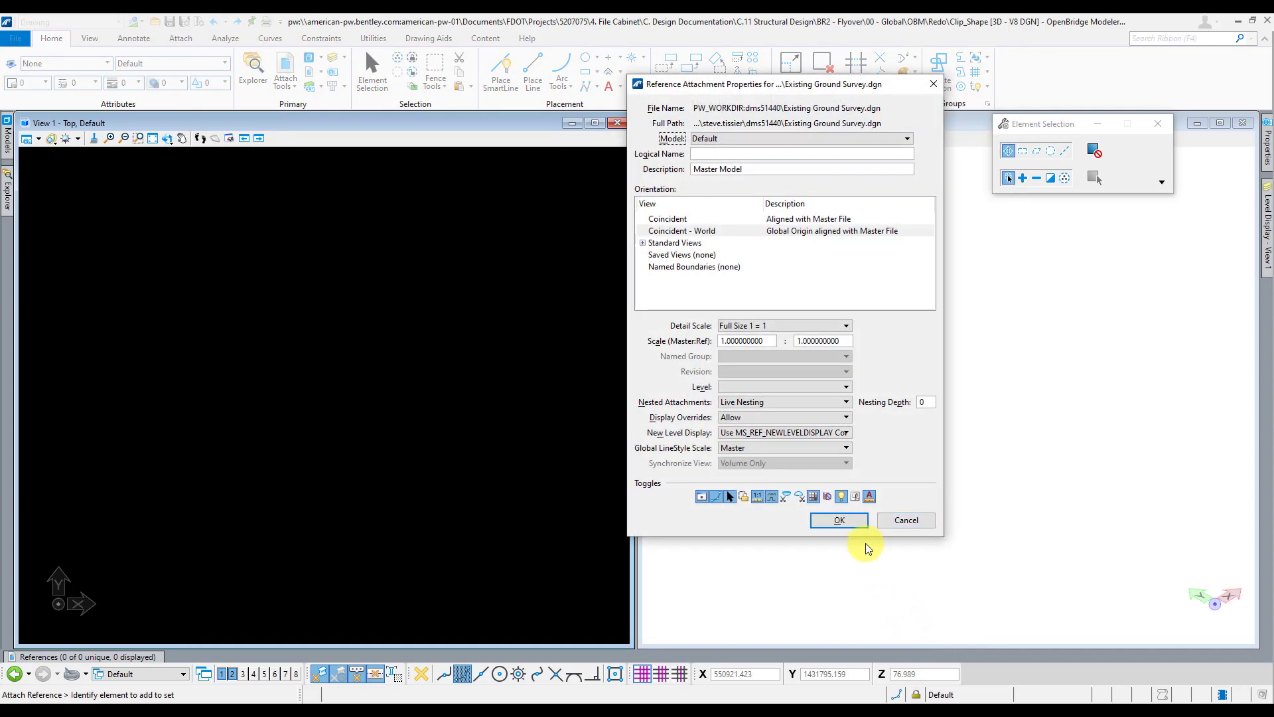
pyautogui.click(855, 526)
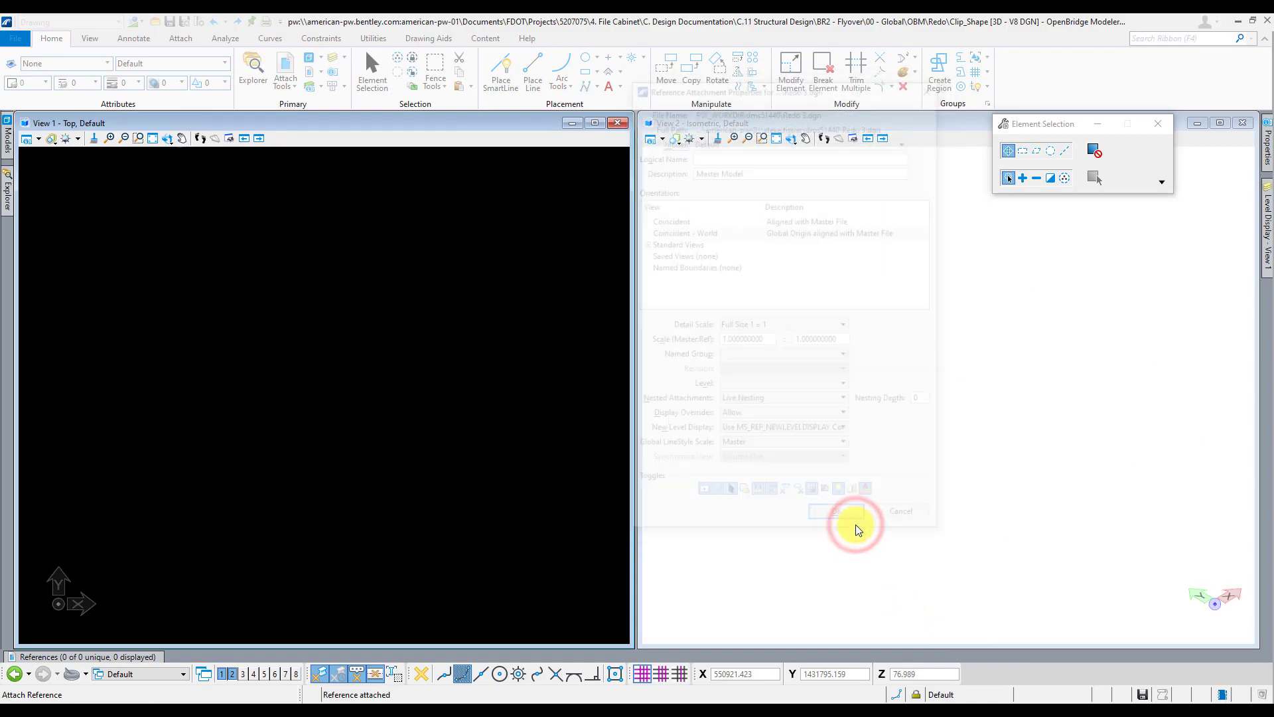
pyautogui.click(852, 523)
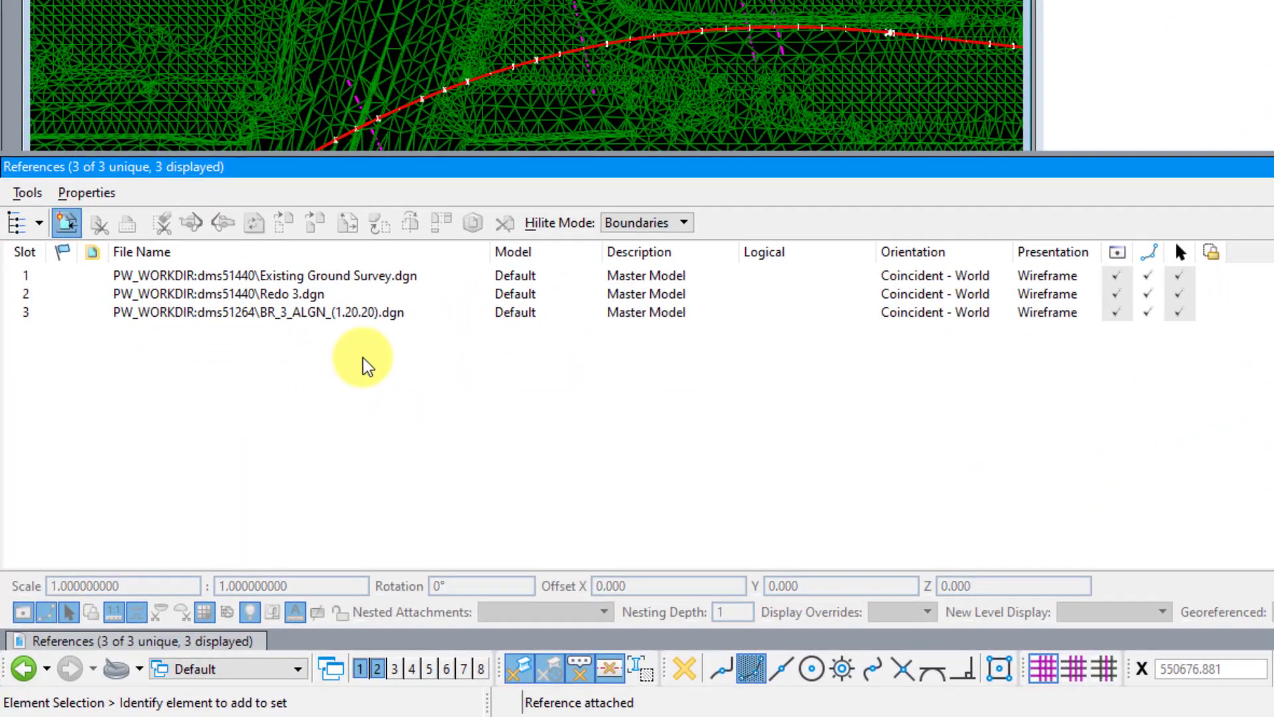
# Step: Adjust the BR_3_ALGN and Redo 3 reference settings so station labels and annotation scaling apply
pyautogui.click(377, 311)
pyautogui.click(296, 611)
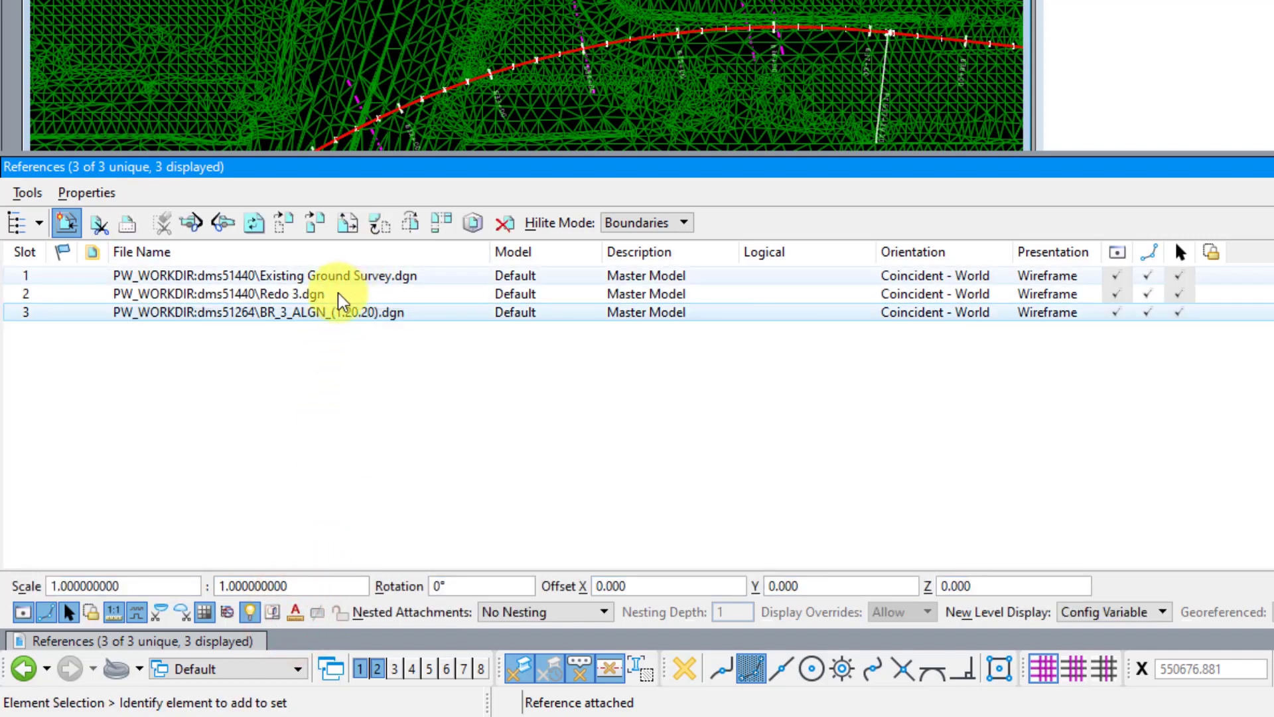
pyautogui.click(330, 298)
pyautogui.click(292, 611)
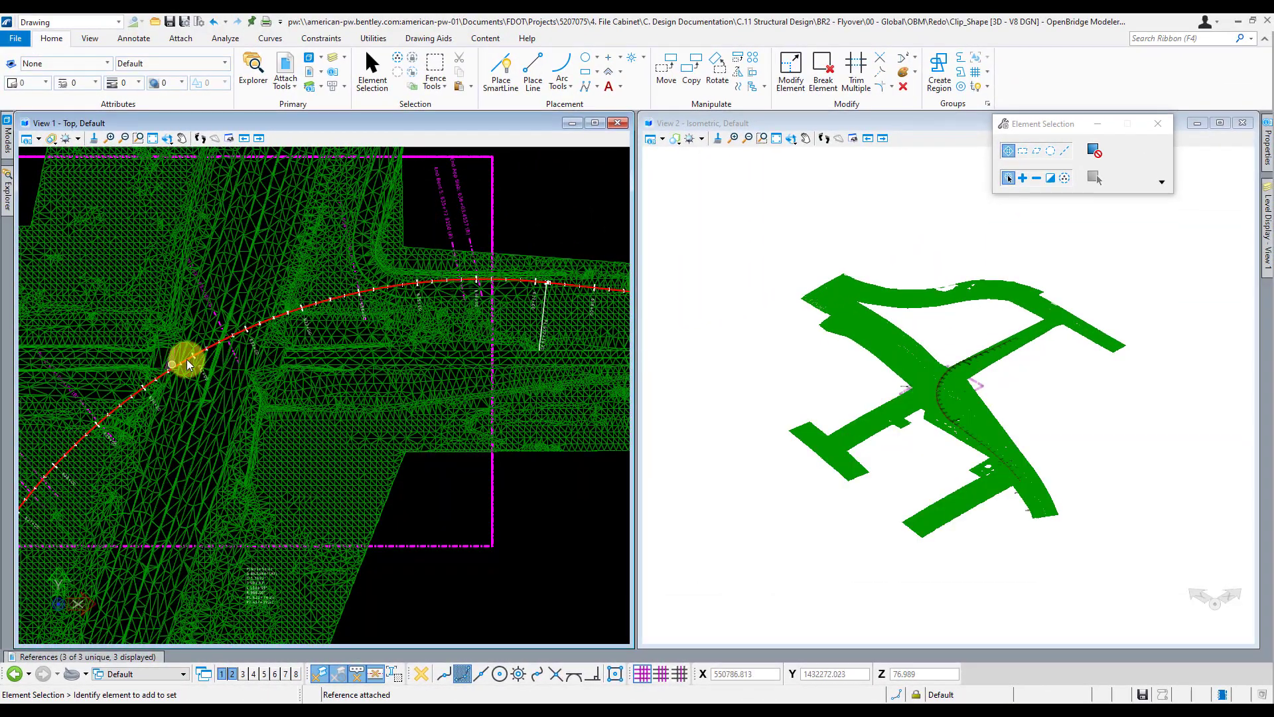
# Step: Pan View 1 over the intersection and clear the selected reference
pyautogui.press('p')
pyautogui.click(549, 224)
pyautogui.rightClick(546, 192)
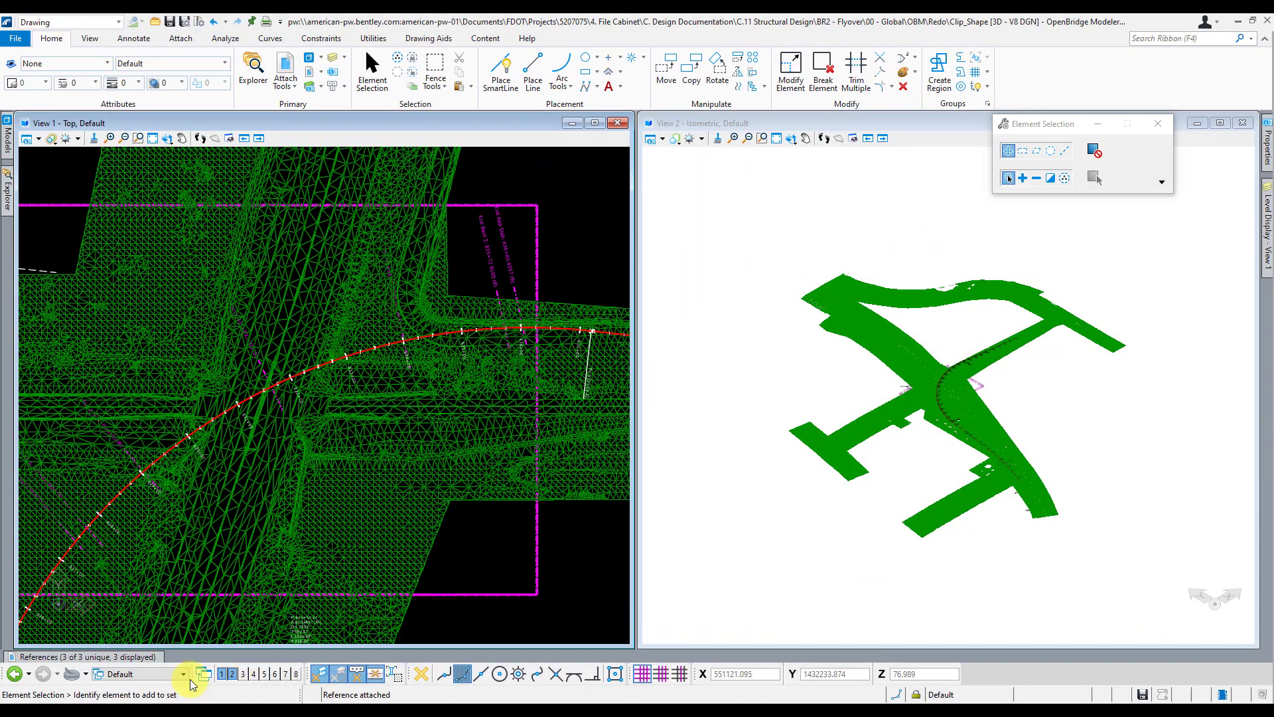
pyautogui.moveTo(136, 659)
pyautogui.click(223, 561)
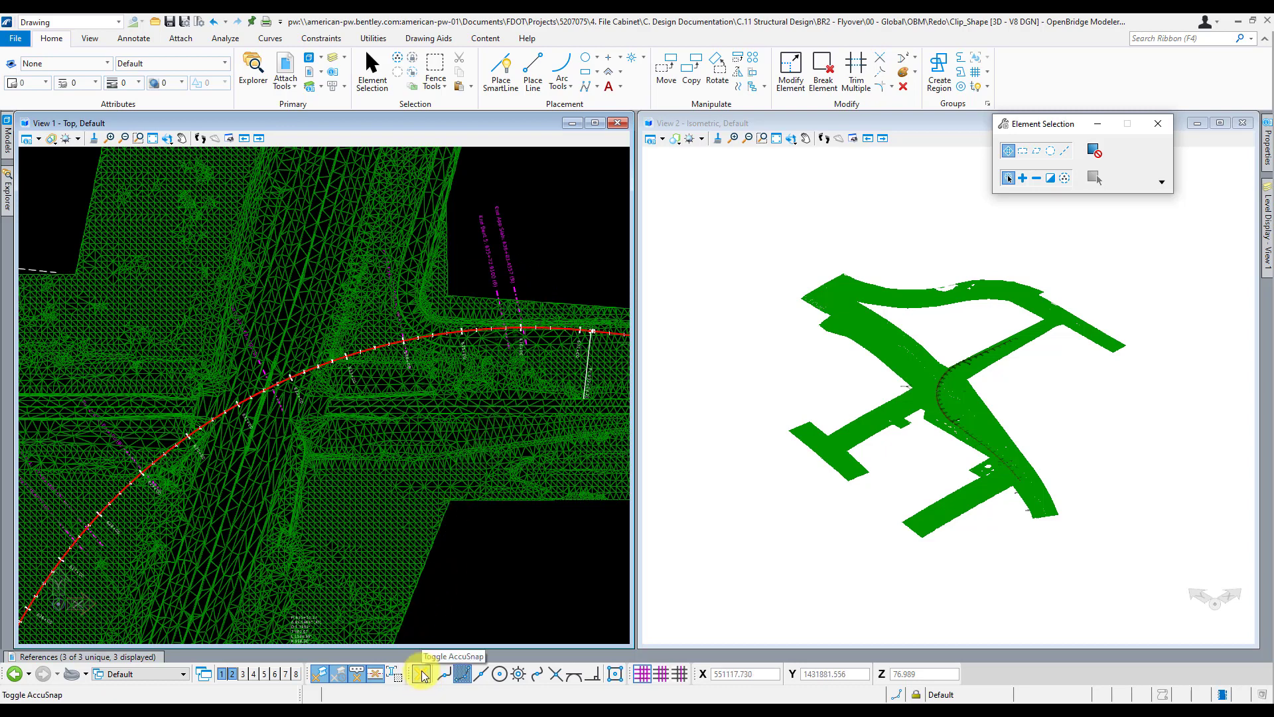
# Step: Turn AccuSnap off in the bottom toolbar
pyautogui.click(422, 675)
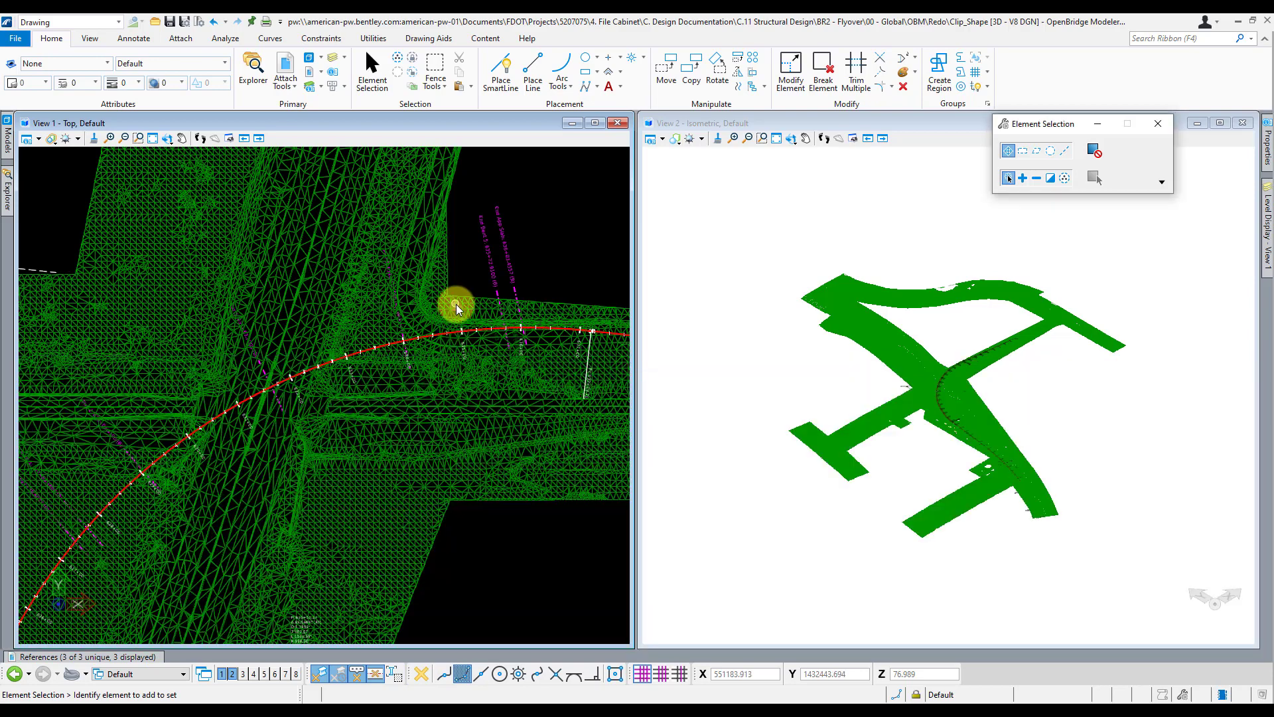
pyautogui.click(544, 204)
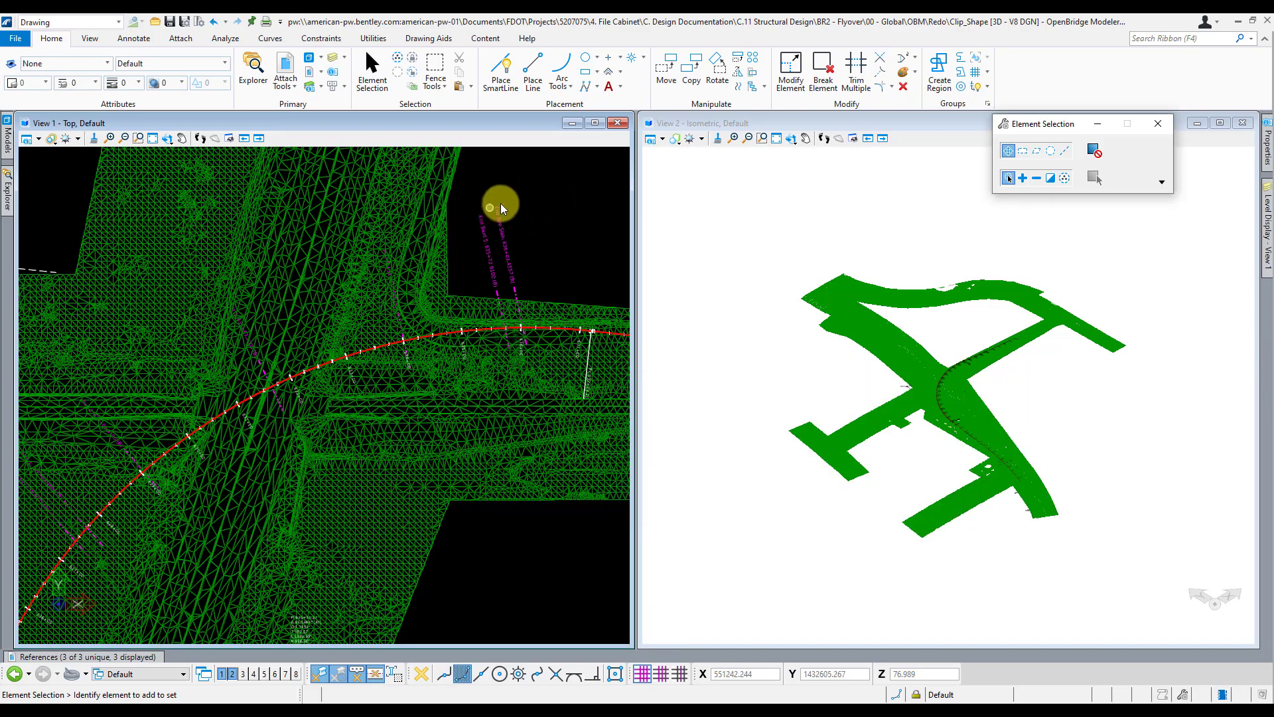
pyautogui.click(538, 193)
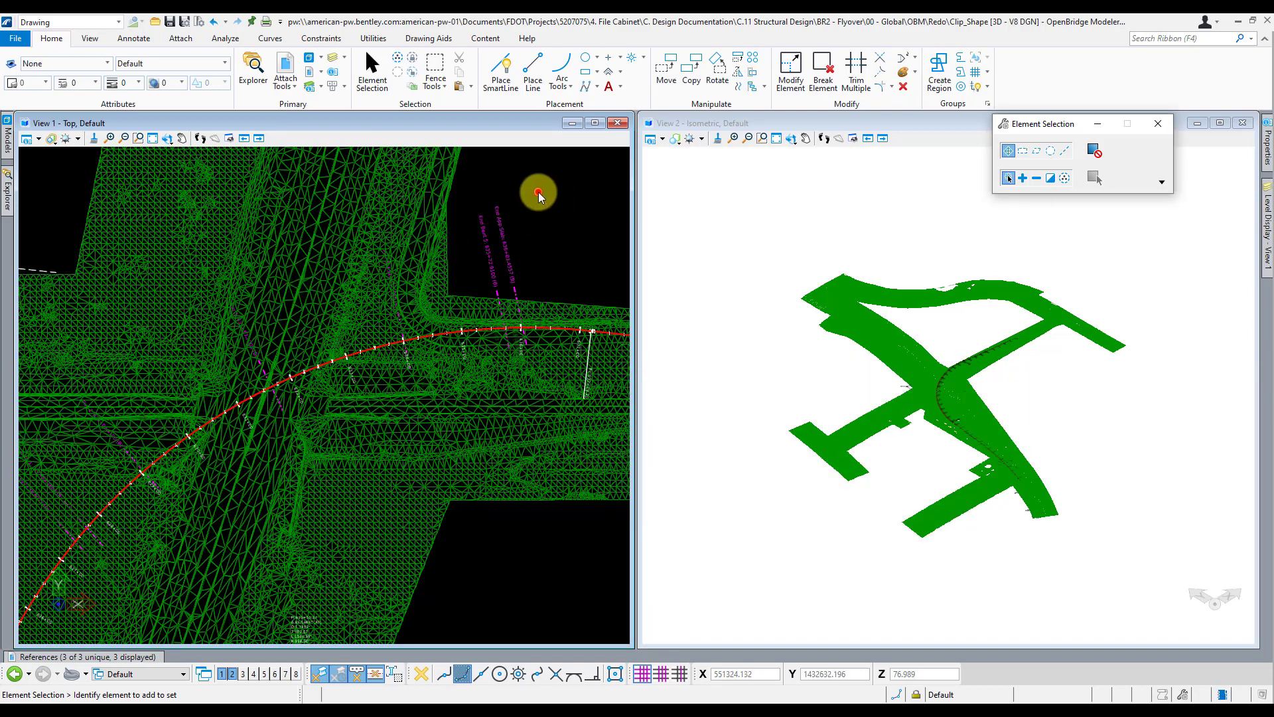
# Step: Place an orthogonal block rectangle enclosing the bridge crossing and intersection, then select it
pyautogui.click(587, 74)
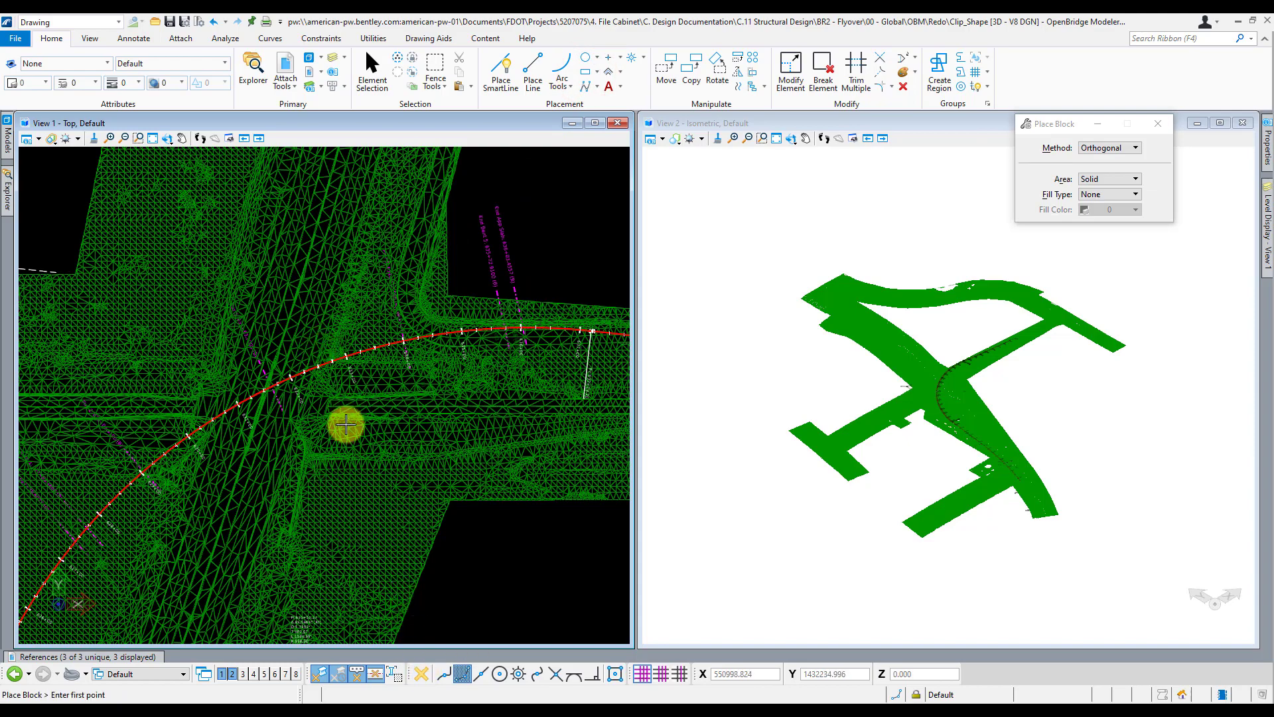
pyautogui.scroll(-1, 543, 378)
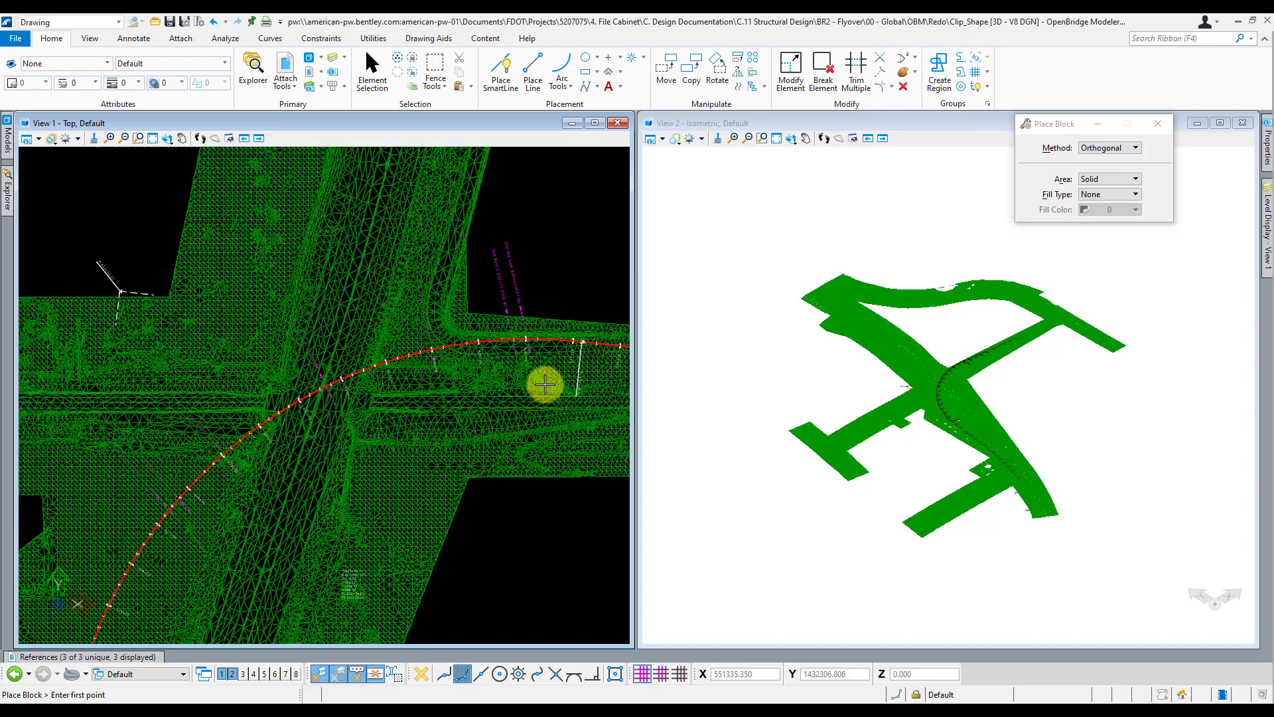
pyautogui.scroll(2, 171, 515)
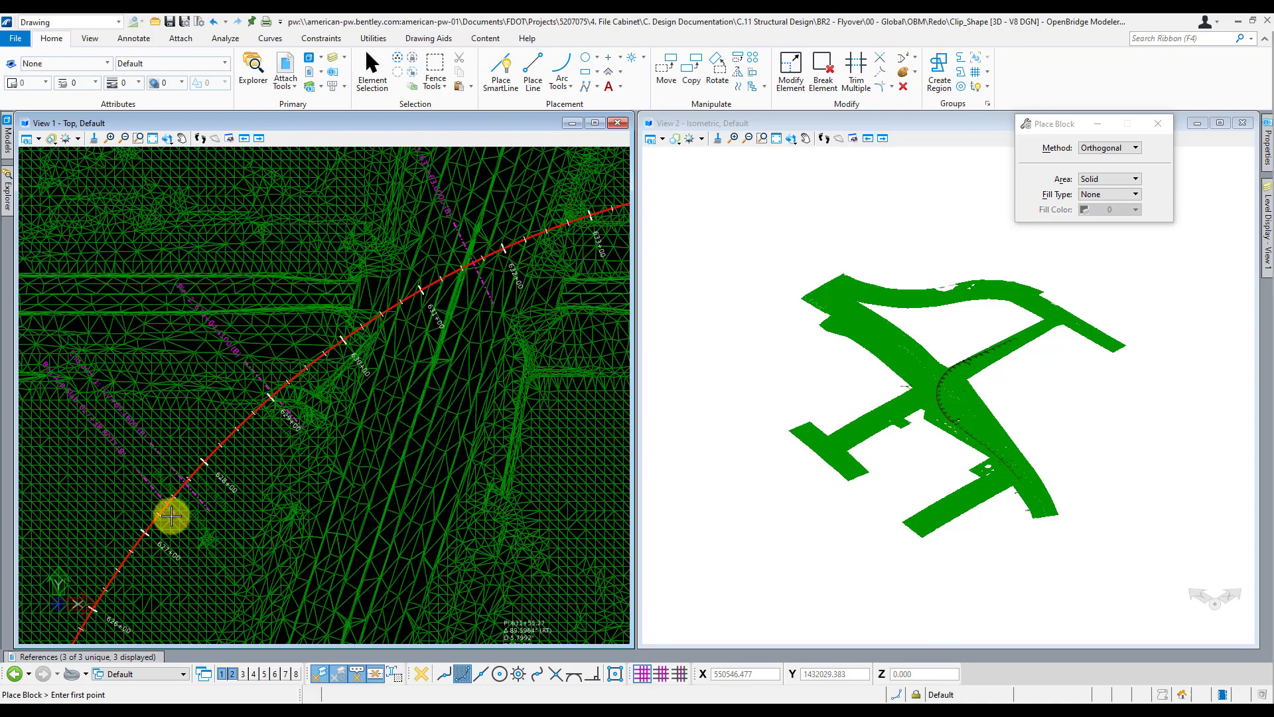
pyautogui.scroll(-2, 171, 515)
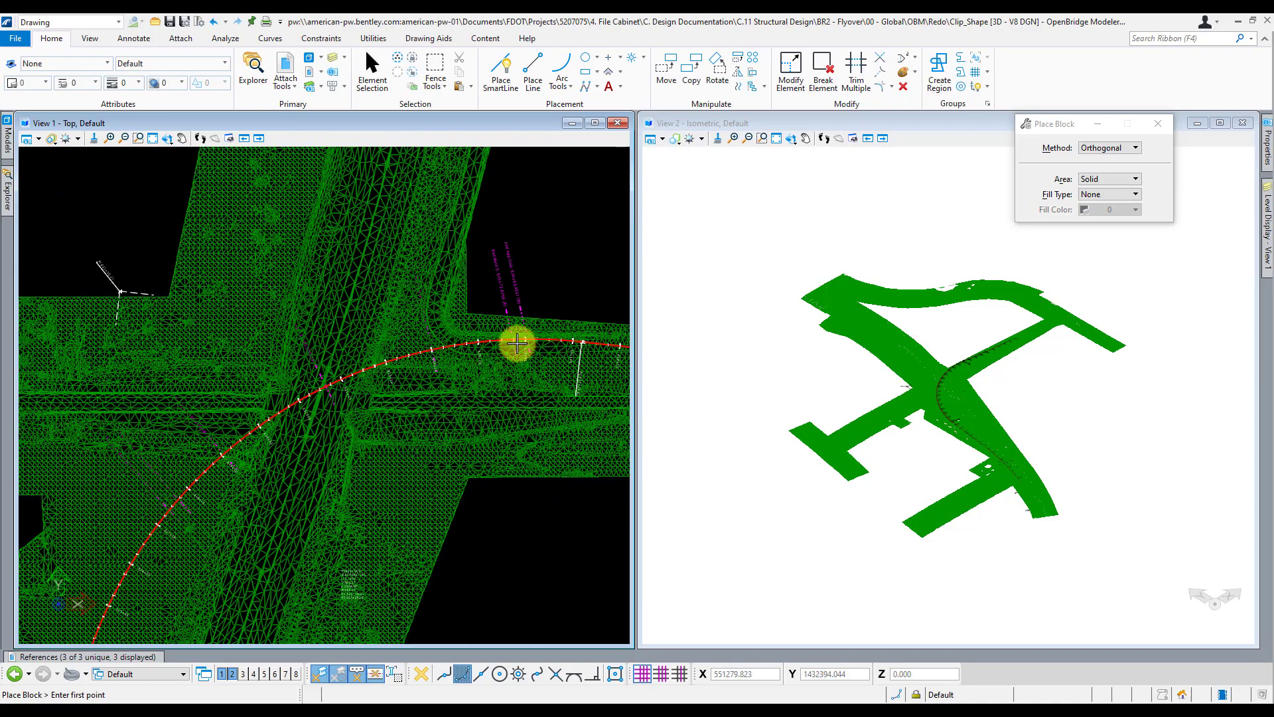
pyautogui.scroll(1, 511, 346)
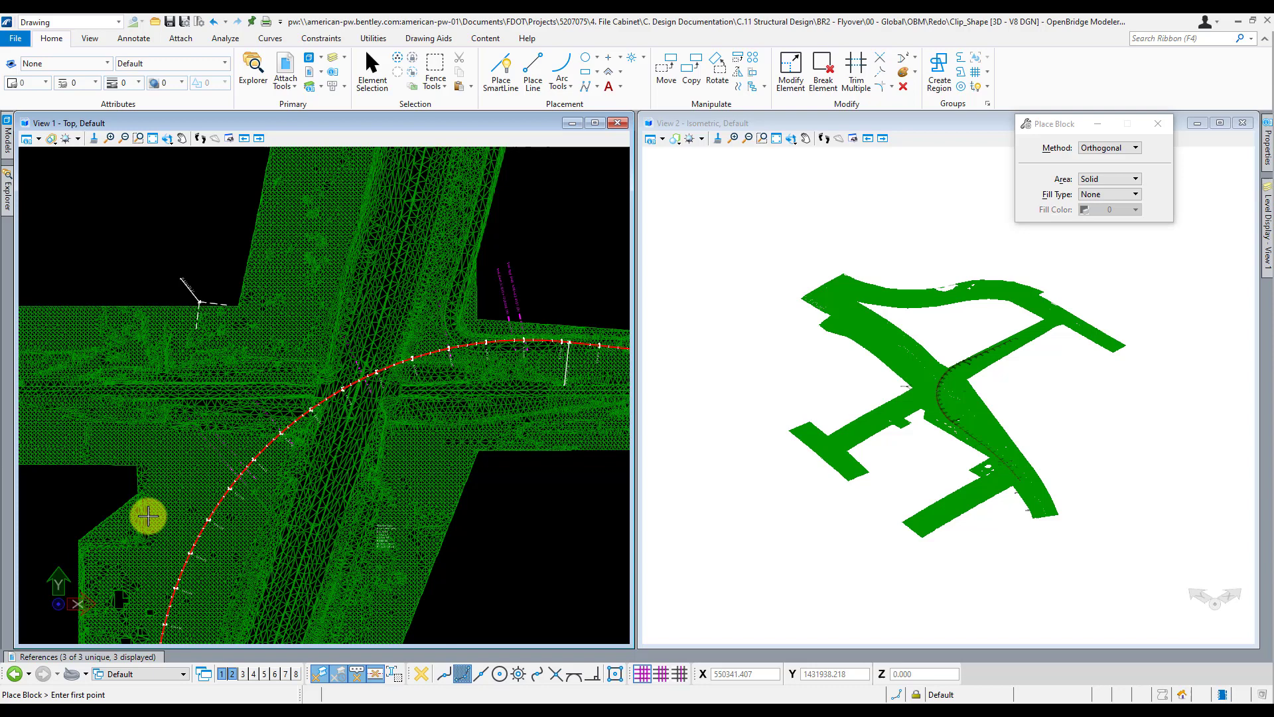
pyautogui.click(121, 516)
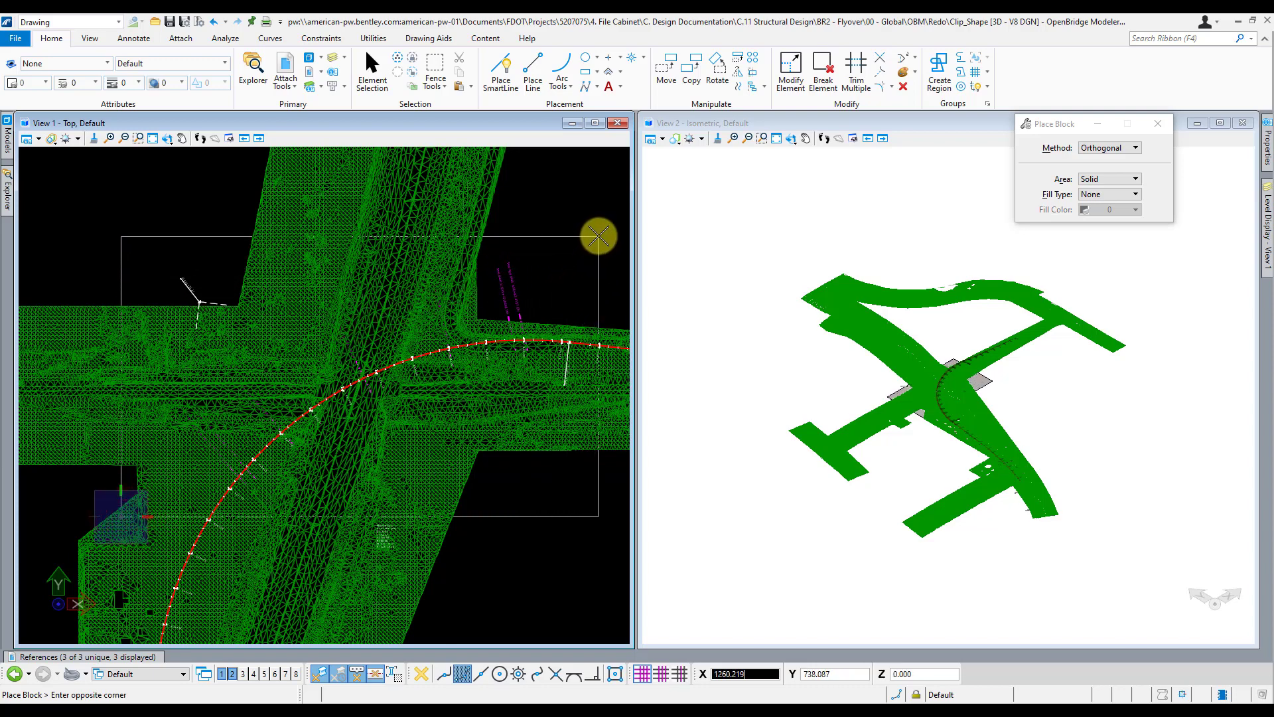
pyautogui.click(599, 234)
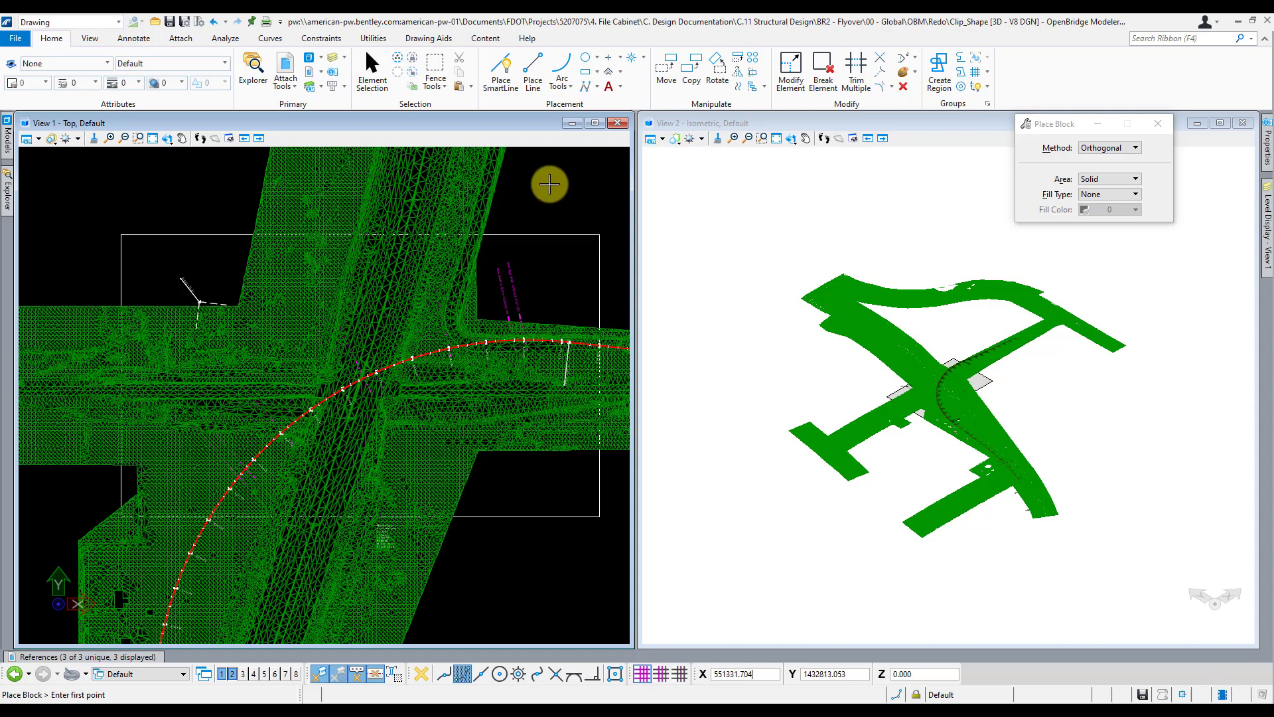
pyautogui.press('Escape')
pyautogui.click(557, 202)
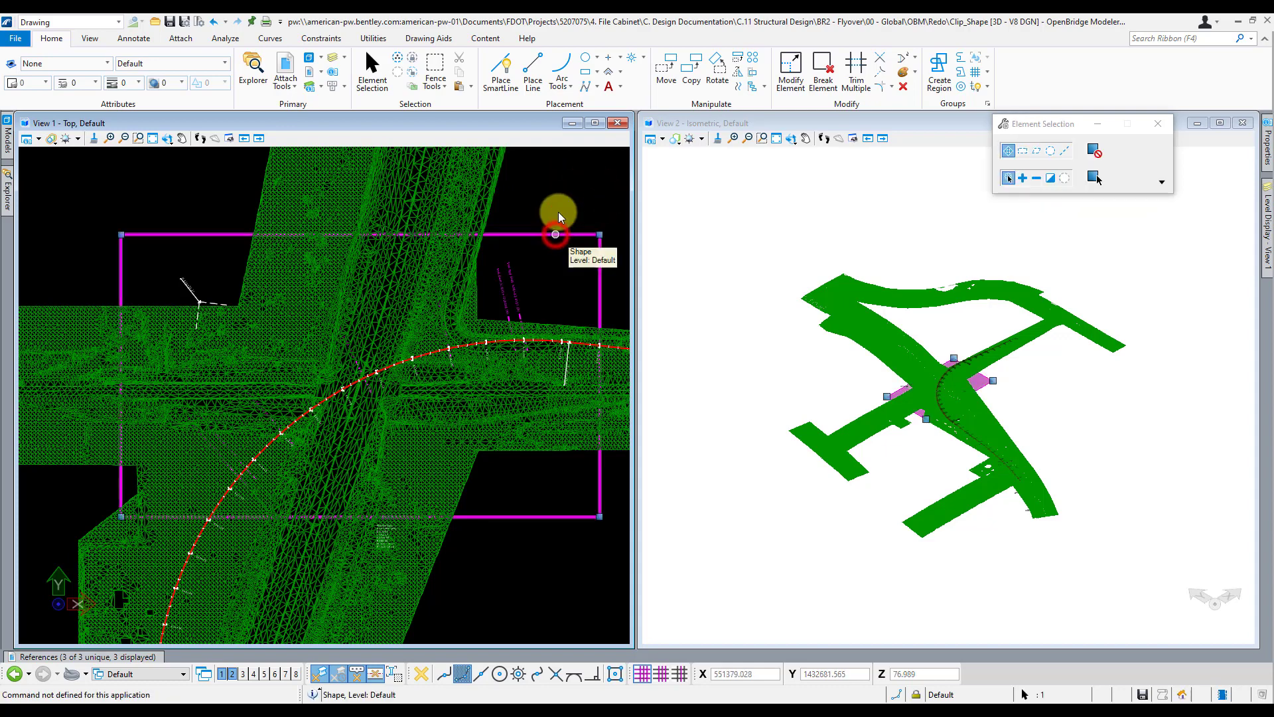
# Step: Clear the selection and select all three references in the References list
pyautogui.click(551, 203)
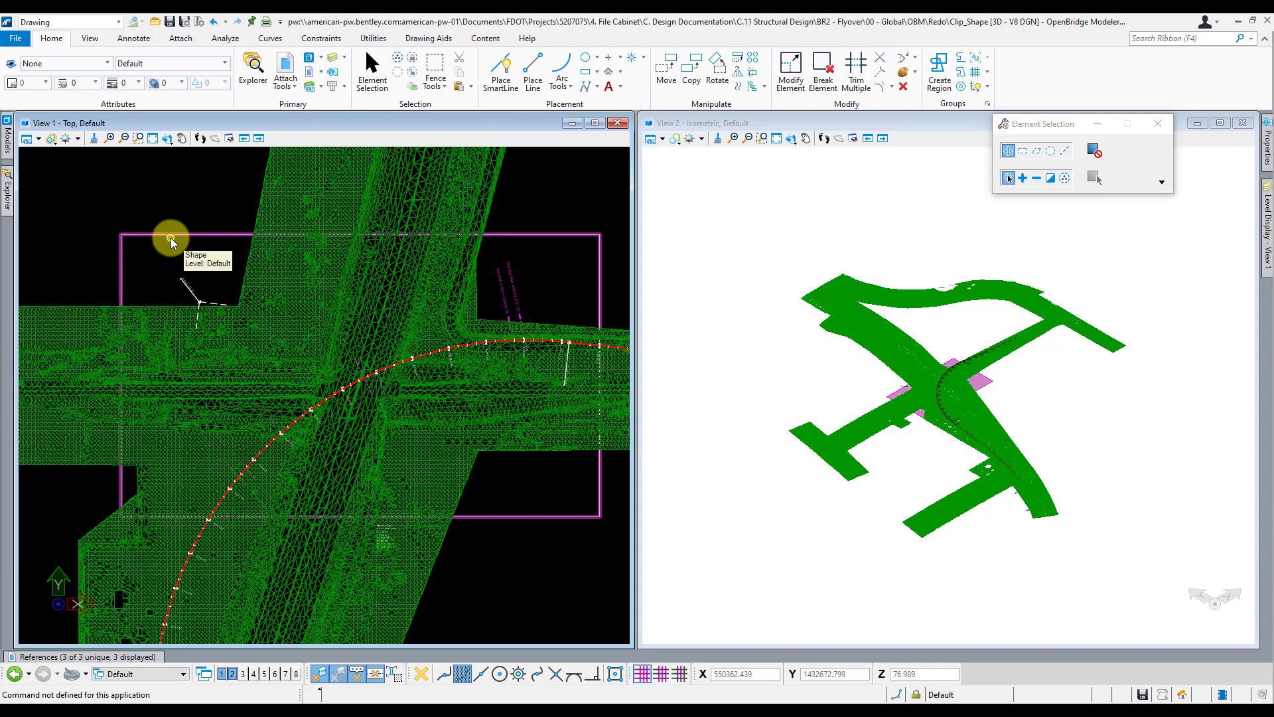
pyautogui.click(215, 191)
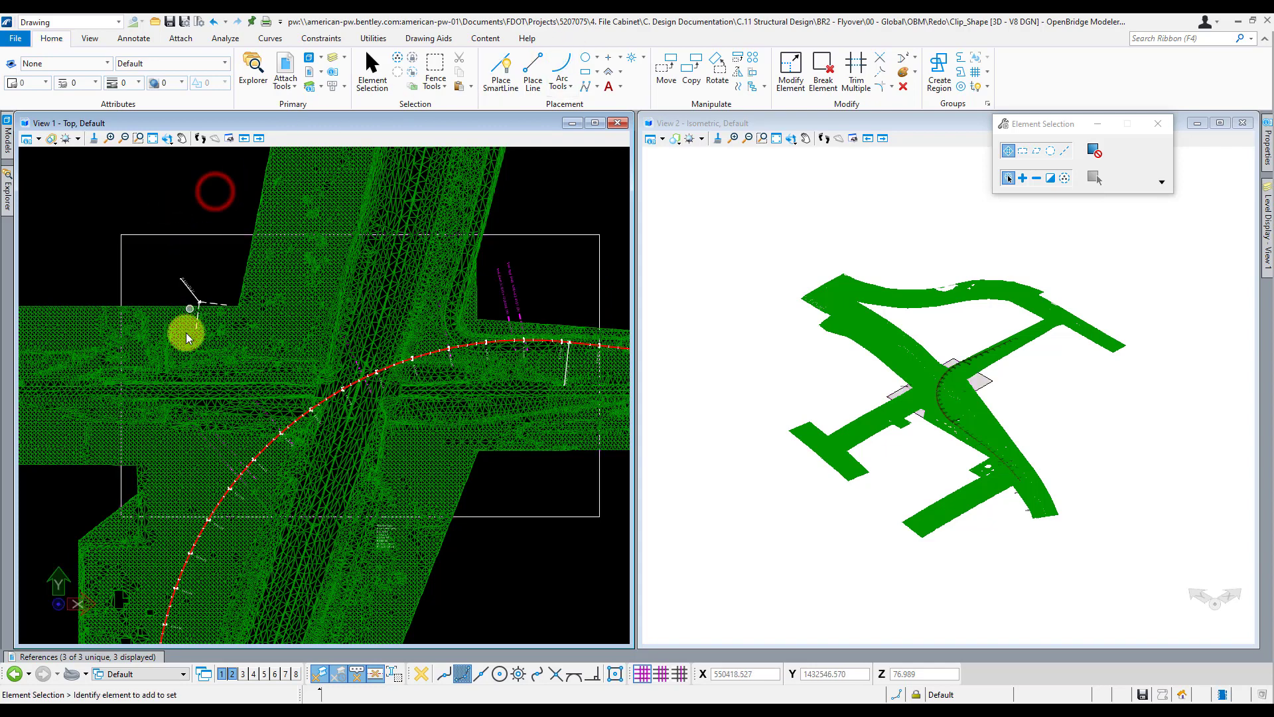
pyautogui.click(150, 656)
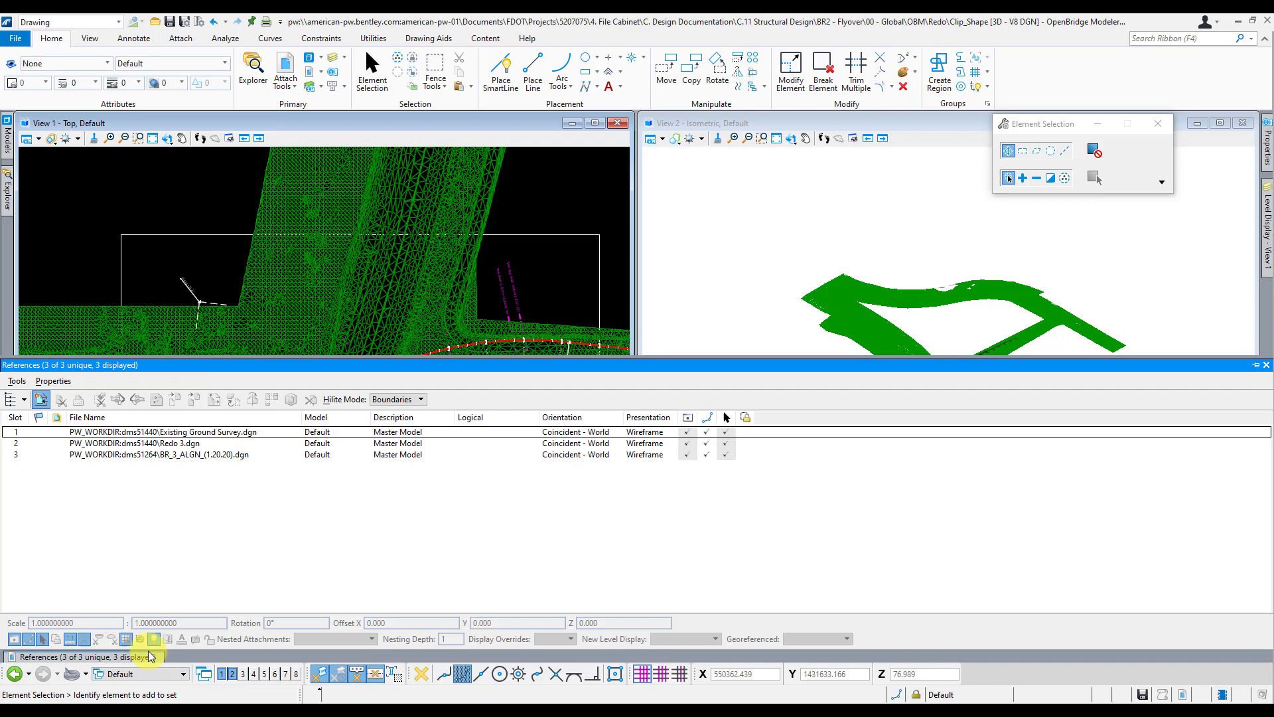
pyautogui.click(200, 474)
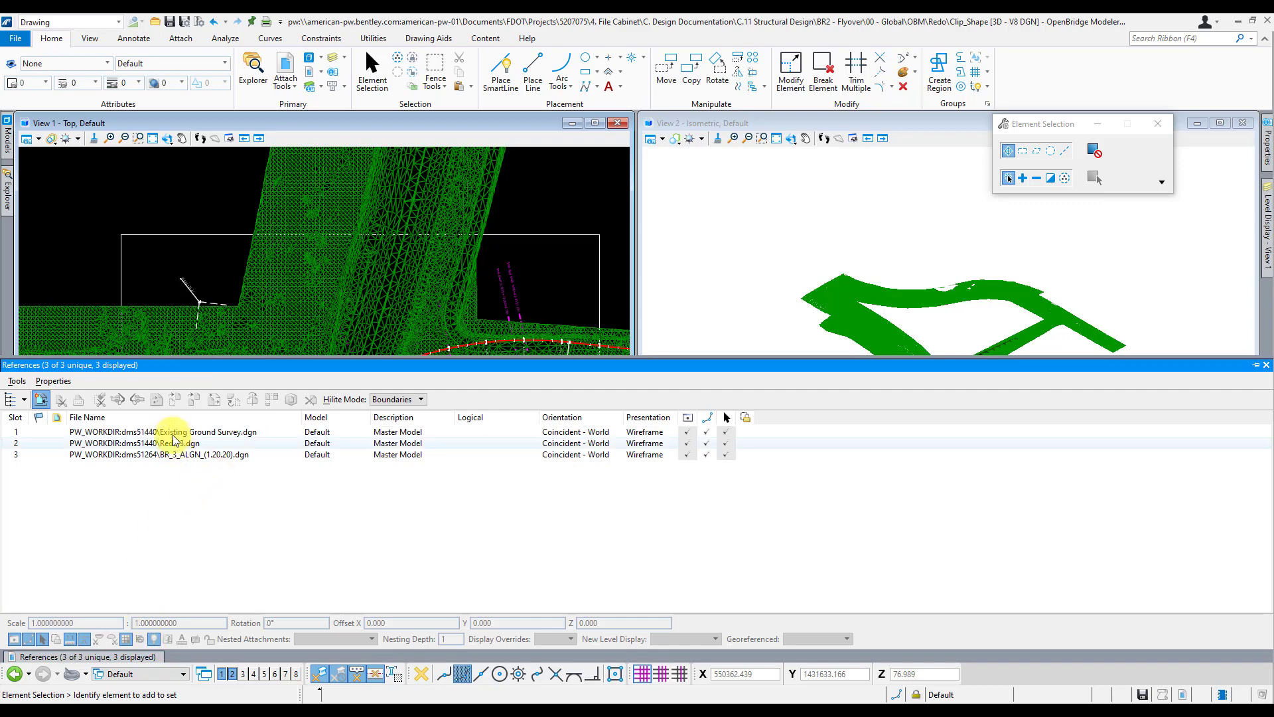
pyautogui.click(178, 432)
pyautogui.click(203, 473)
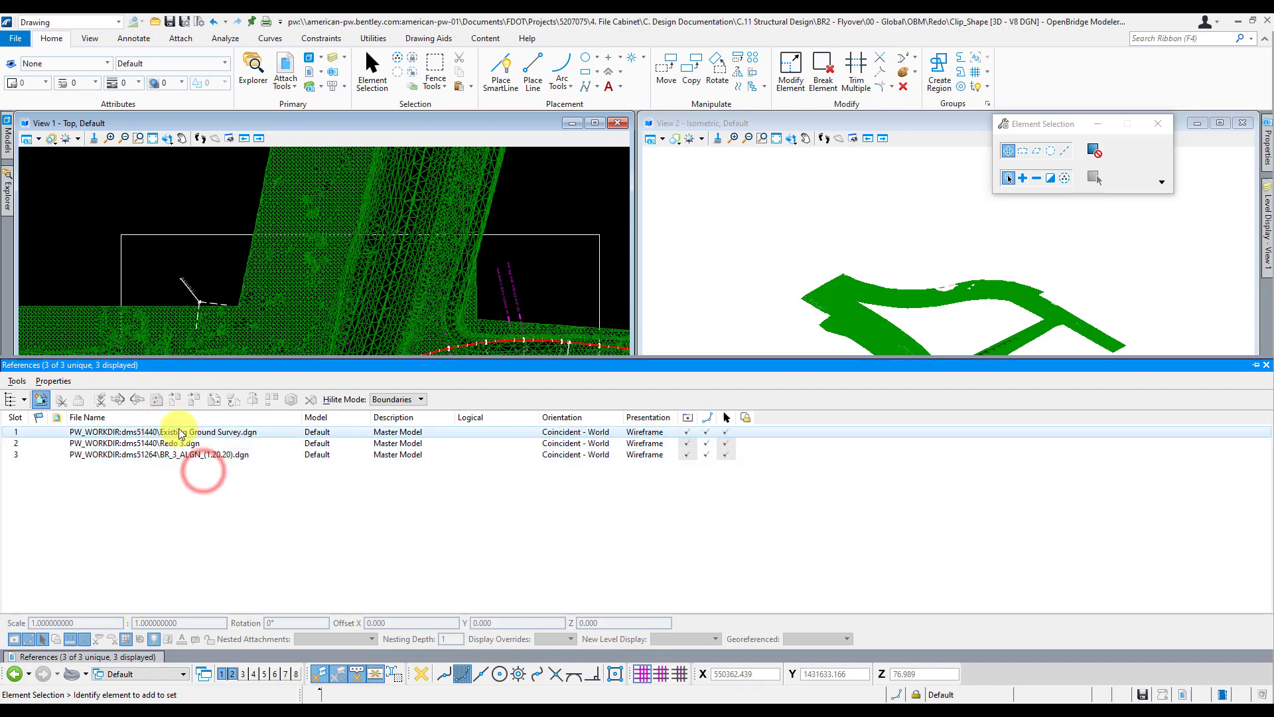
pyautogui.click(179, 432)
pyautogui.keyDown('shift'); pyautogui.click(174, 455); pyautogui.keyUp('shift')
# Step: Detach the three selected references and save Clip_Shape
pyautogui.rightClick(175, 457)
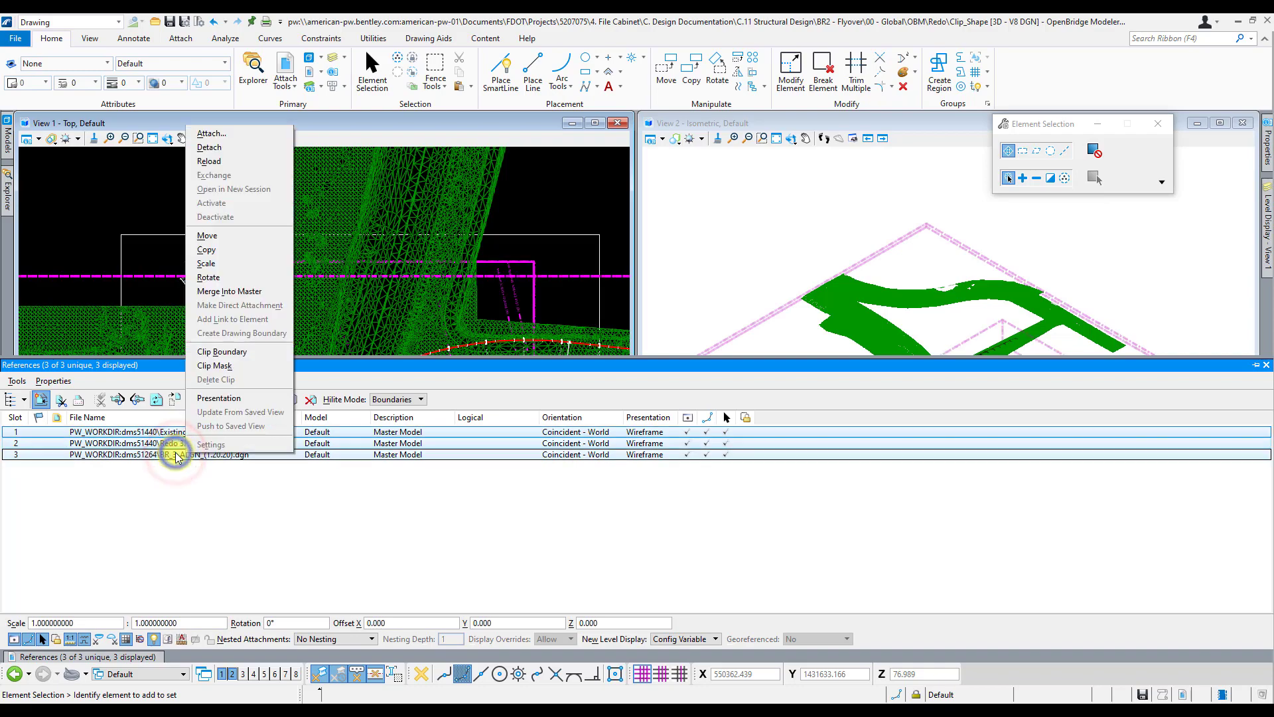
pyautogui.click(262, 147)
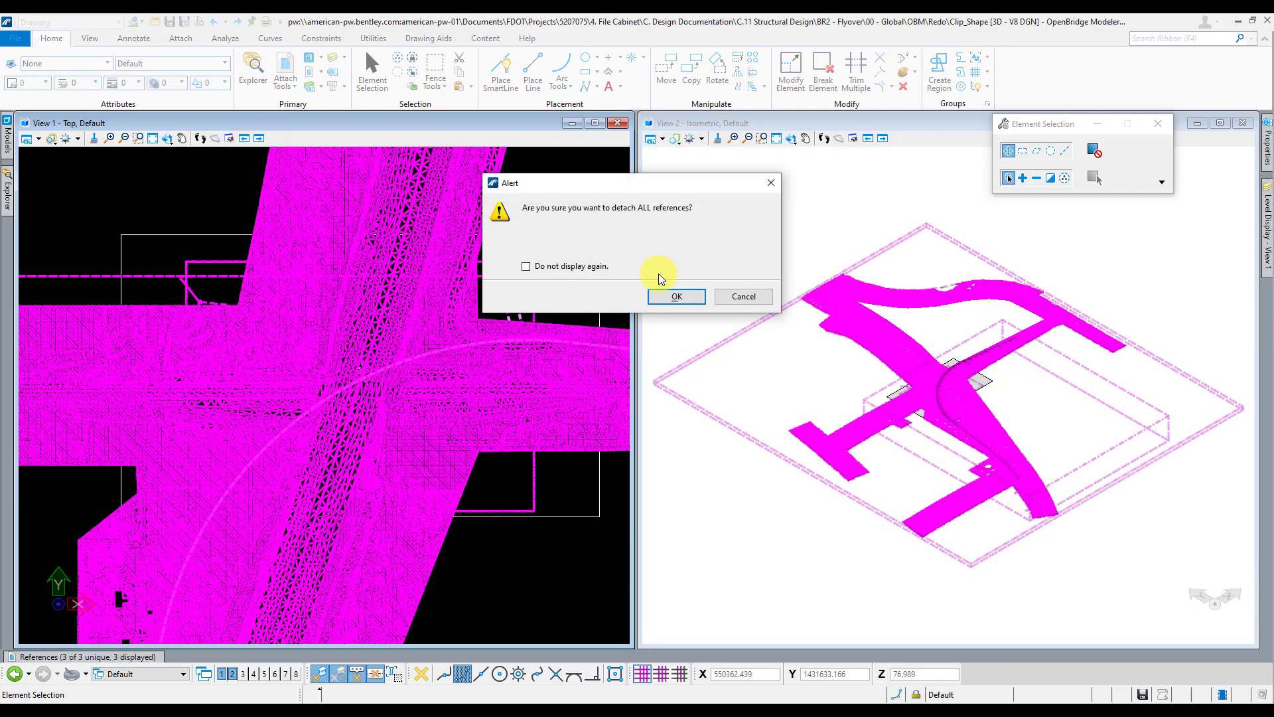
pyautogui.click(673, 296)
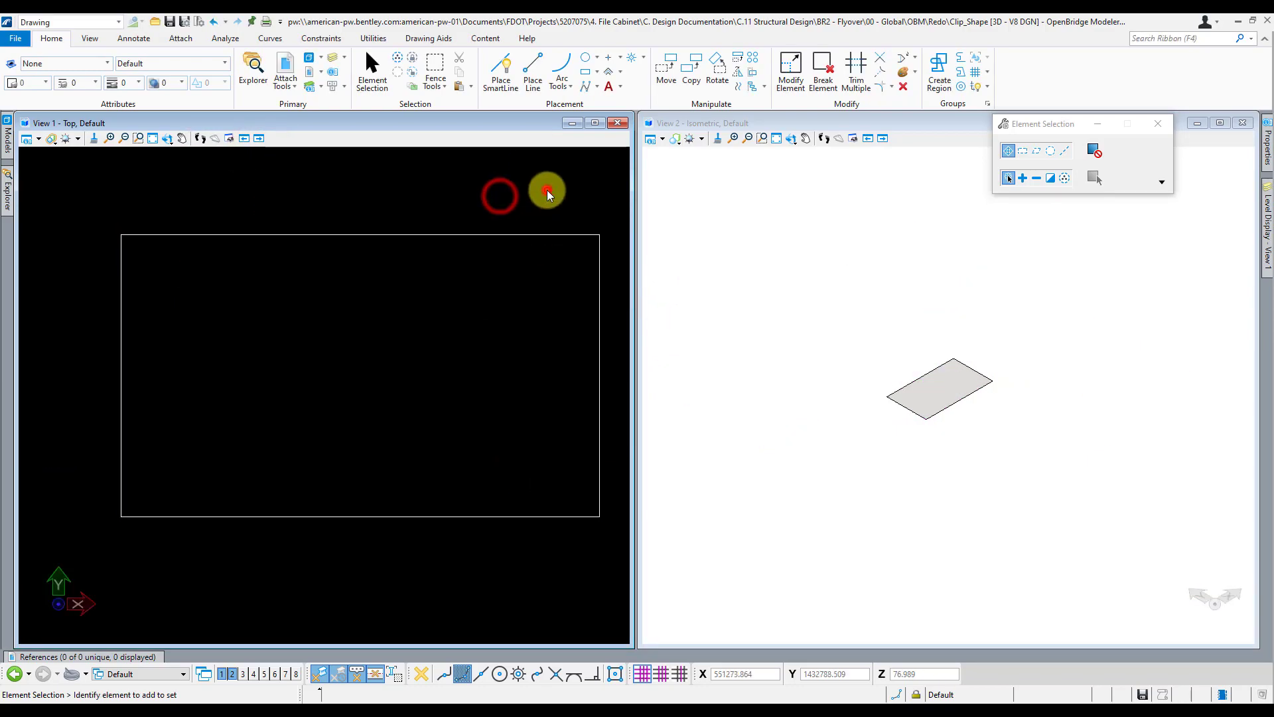
pyautogui.click(169, 21)
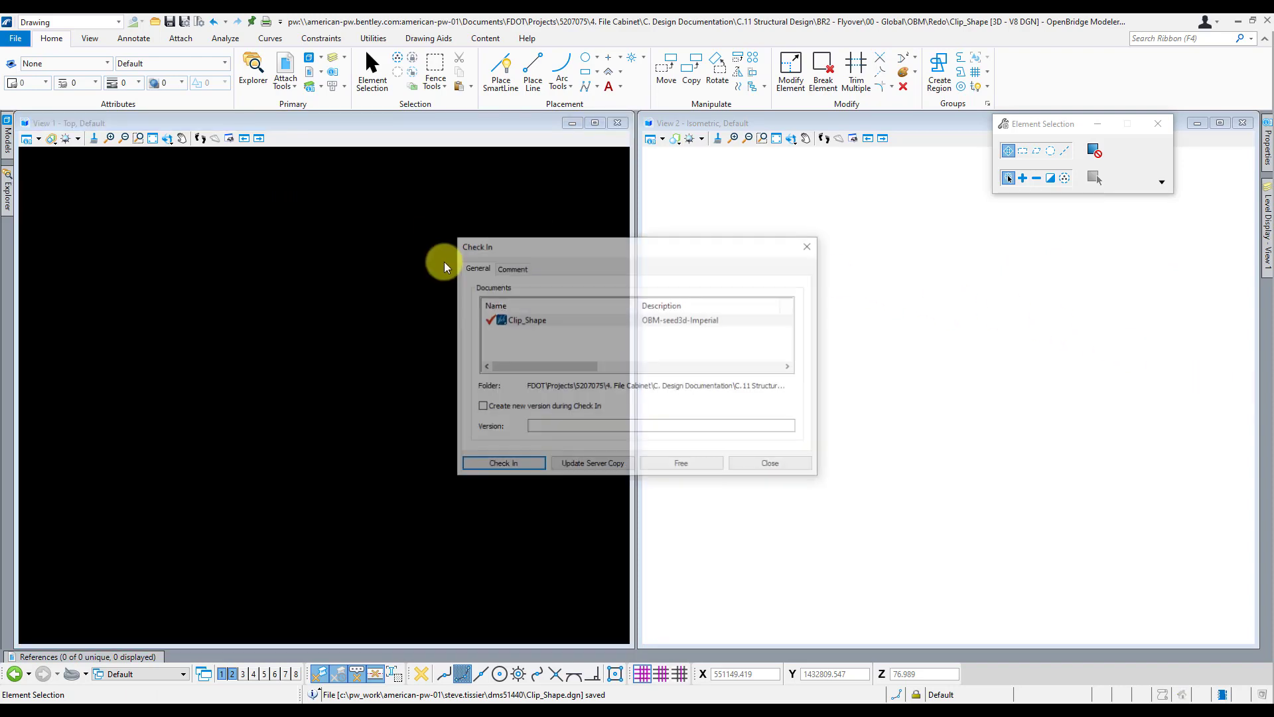
# Step: Check in Clip_Shape and, back in Redo 3, begin attaching a reference file
pyautogui.click(518, 464)
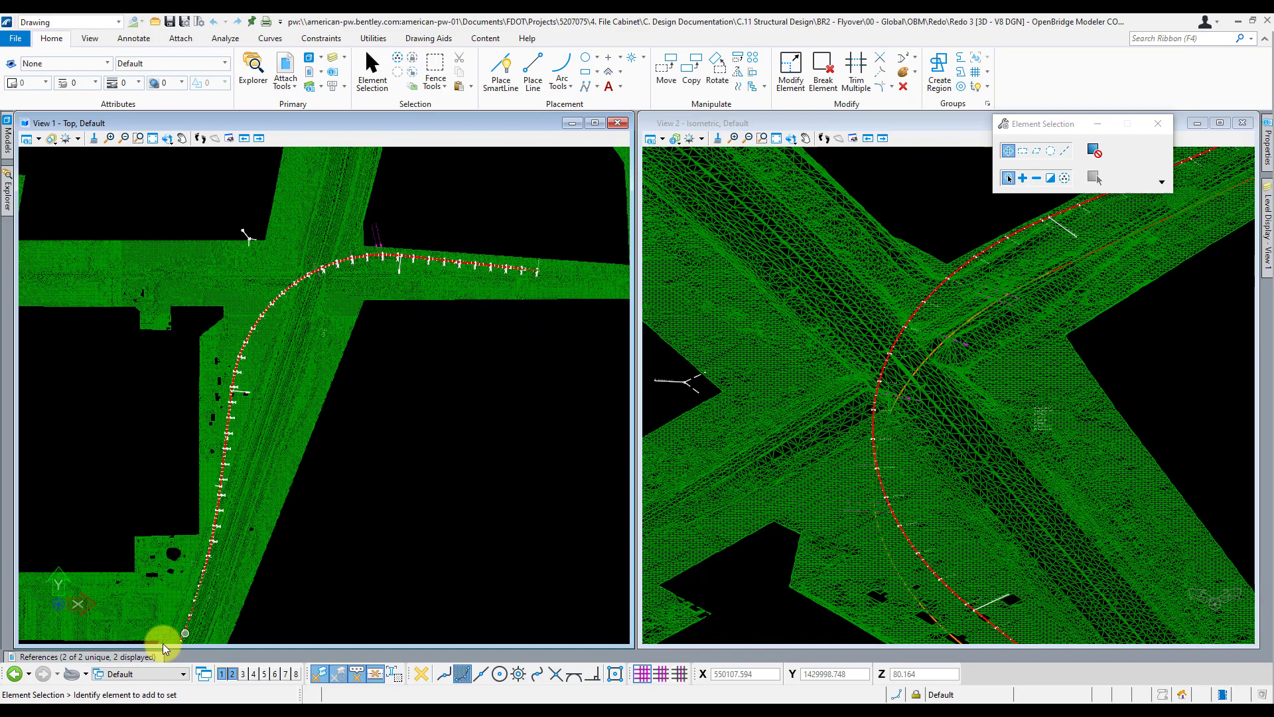
pyautogui.click(143, 657)
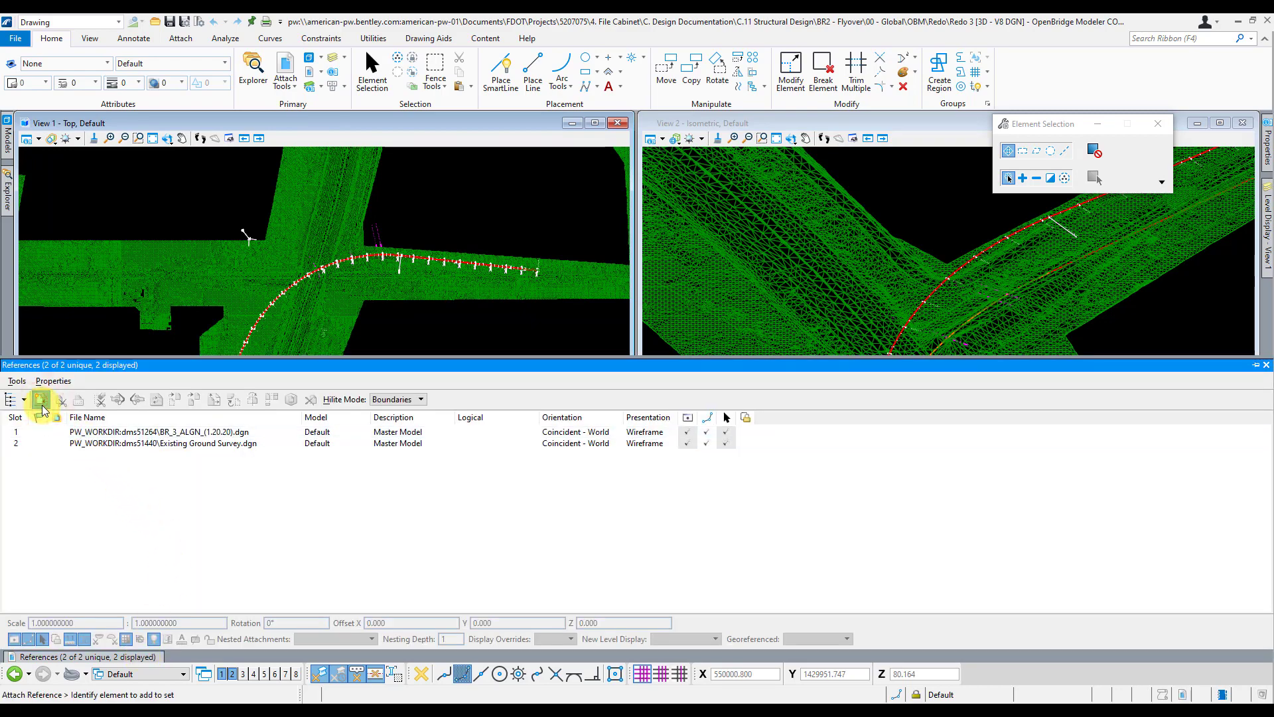
pyautogui.click(41, 400)
# Step: Attach Clip_Shape to Redo 3 as a Coincident - World reference
pyautogui.click(272, 190)
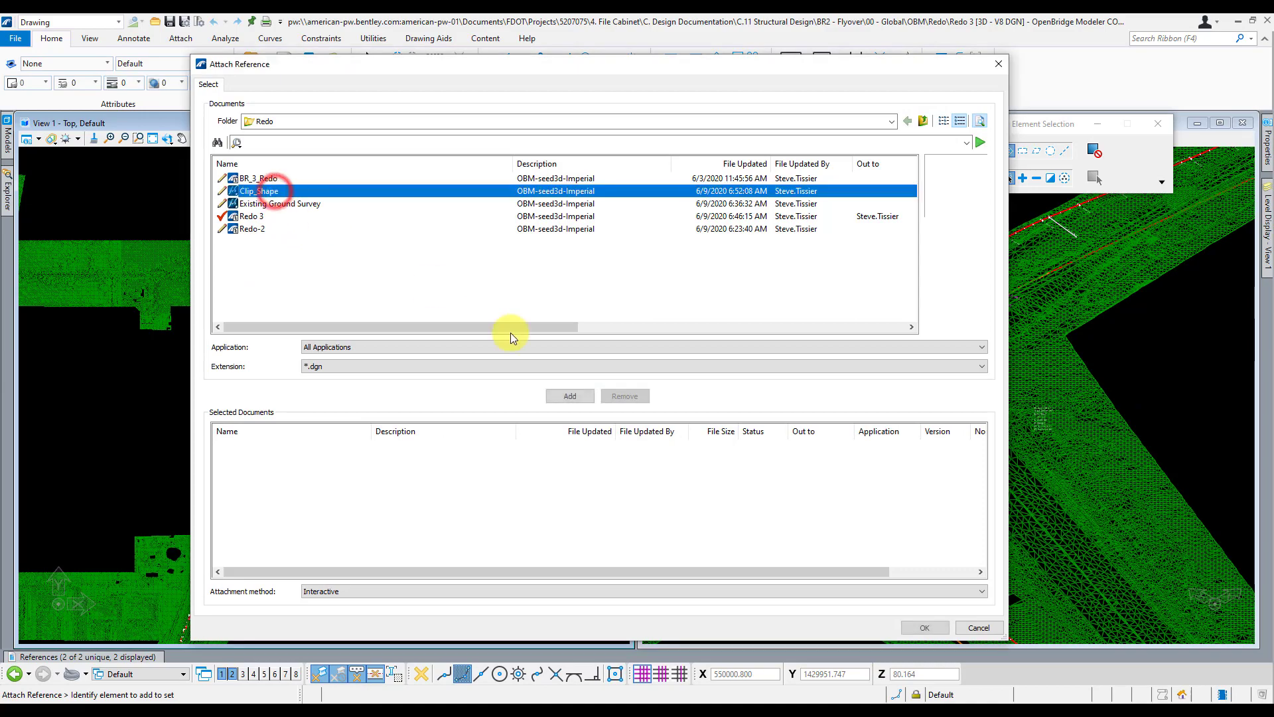
pyautogui.click(568, 395)
pyautogui.click(919, 627)
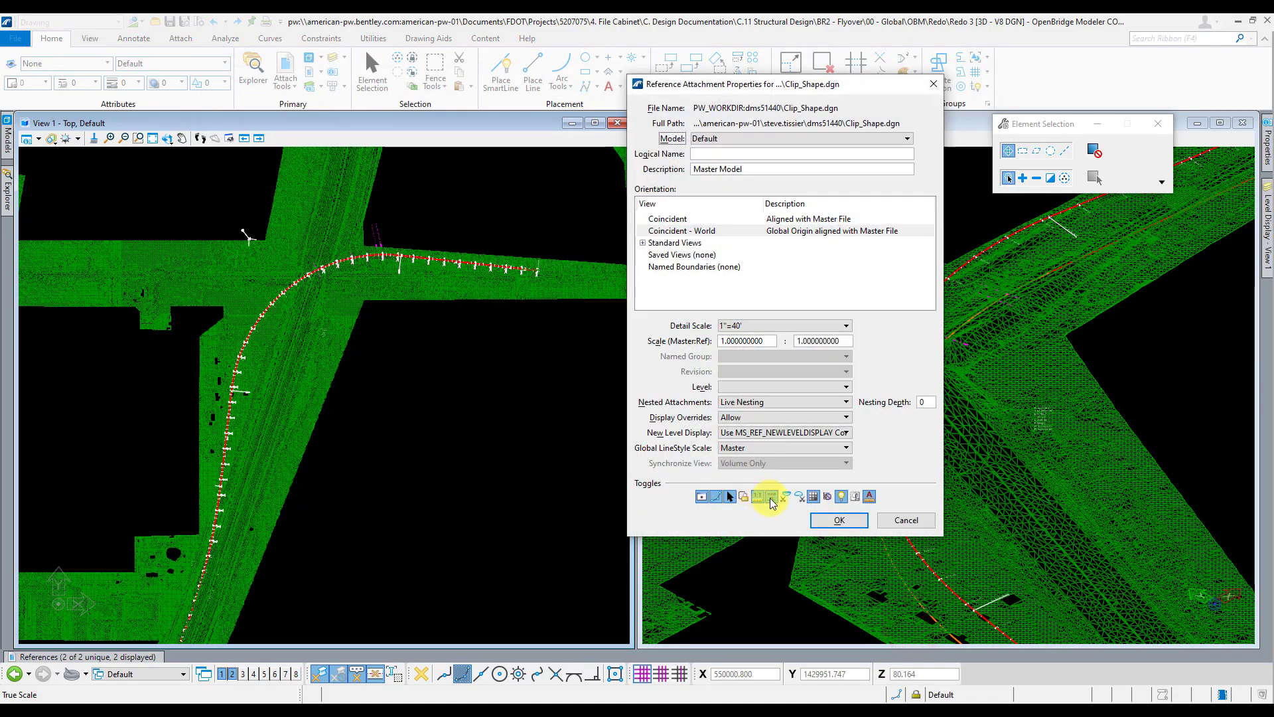
pyautogui.click(824, 517)
pyautogui.click(499, 400)
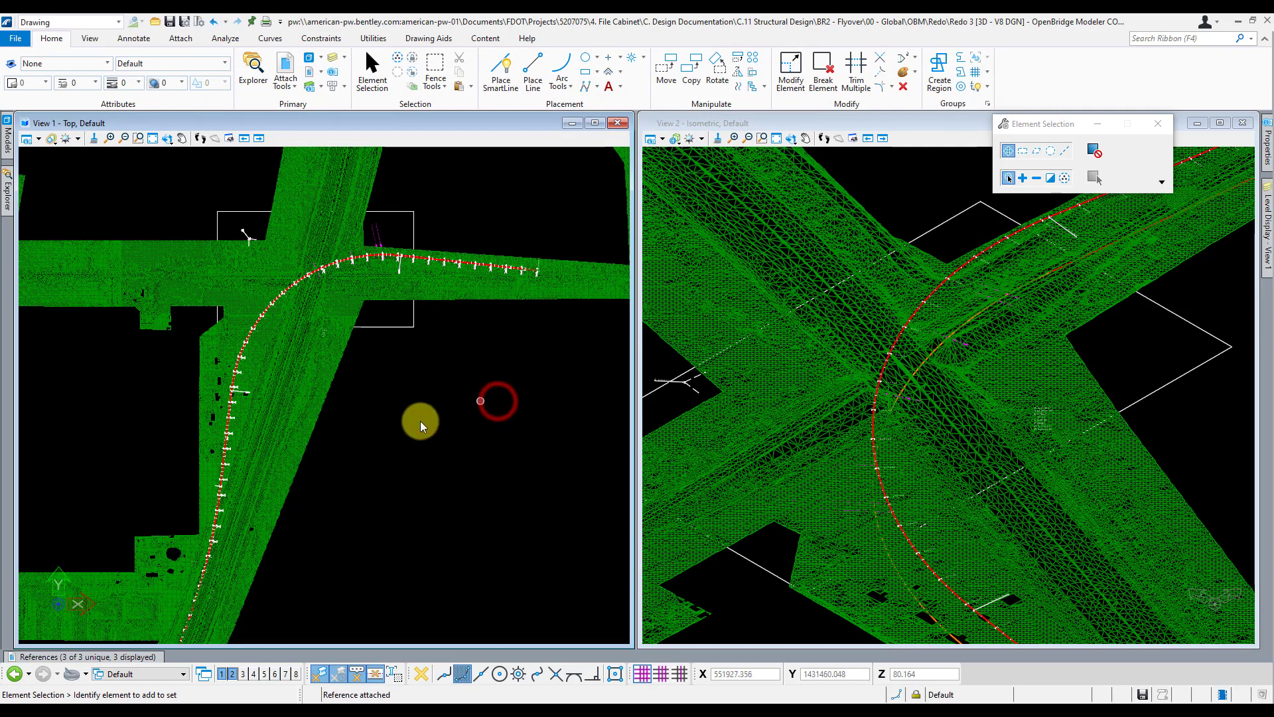
pyautogui.click(139, 656)
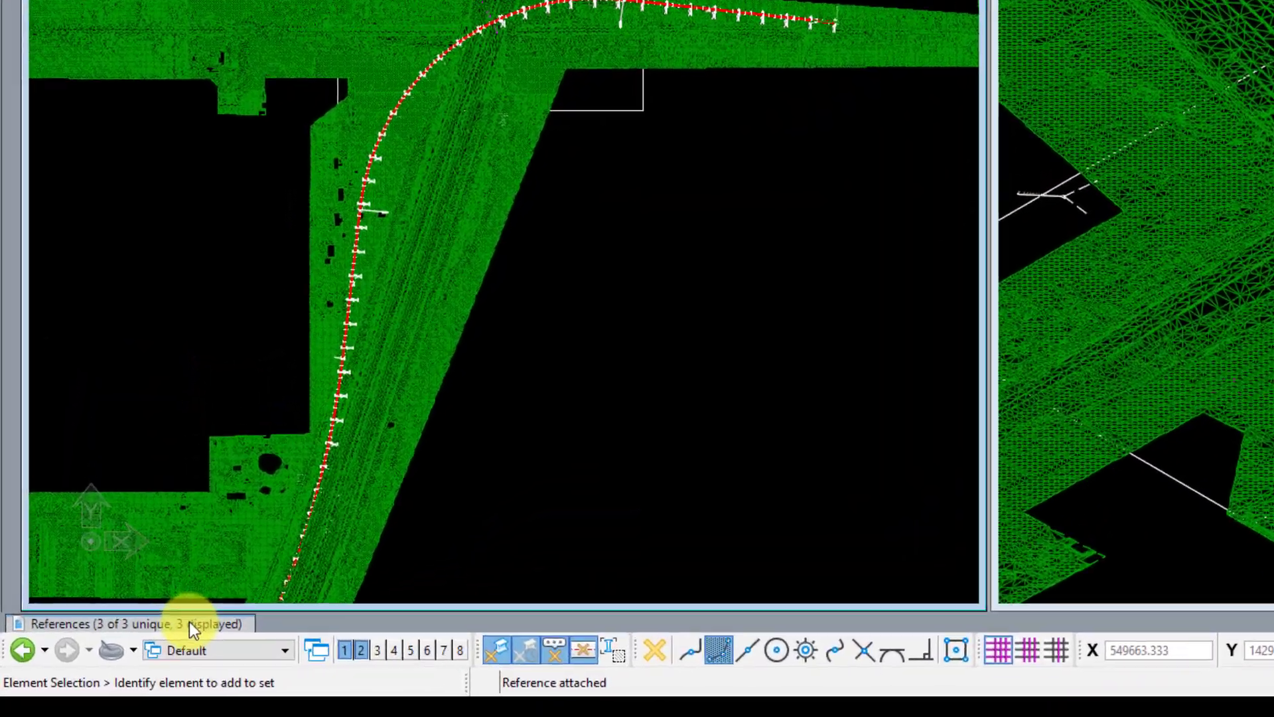
# Step: Clip the BR_3_ALGN alignment reference to the Clip_Shape rectangle using an Element clip boundary
pyautogui.moveTo(189, 621)
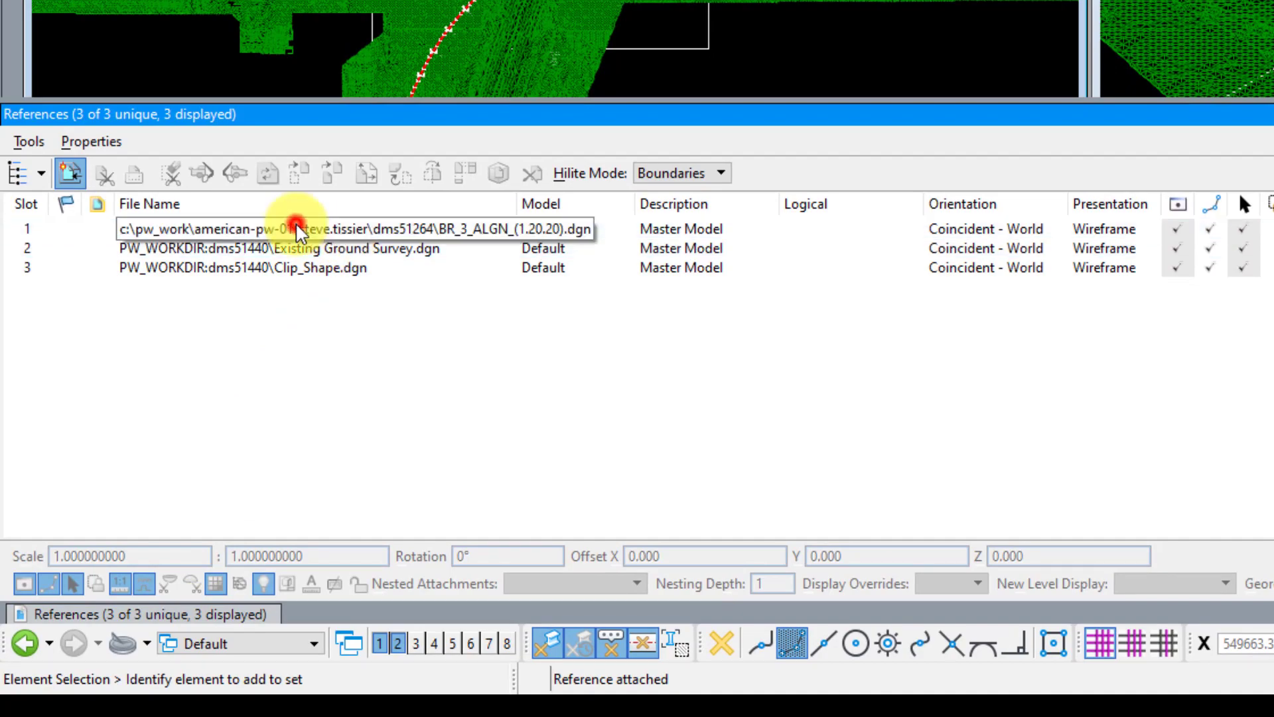
pyautogui.click(296, 227)
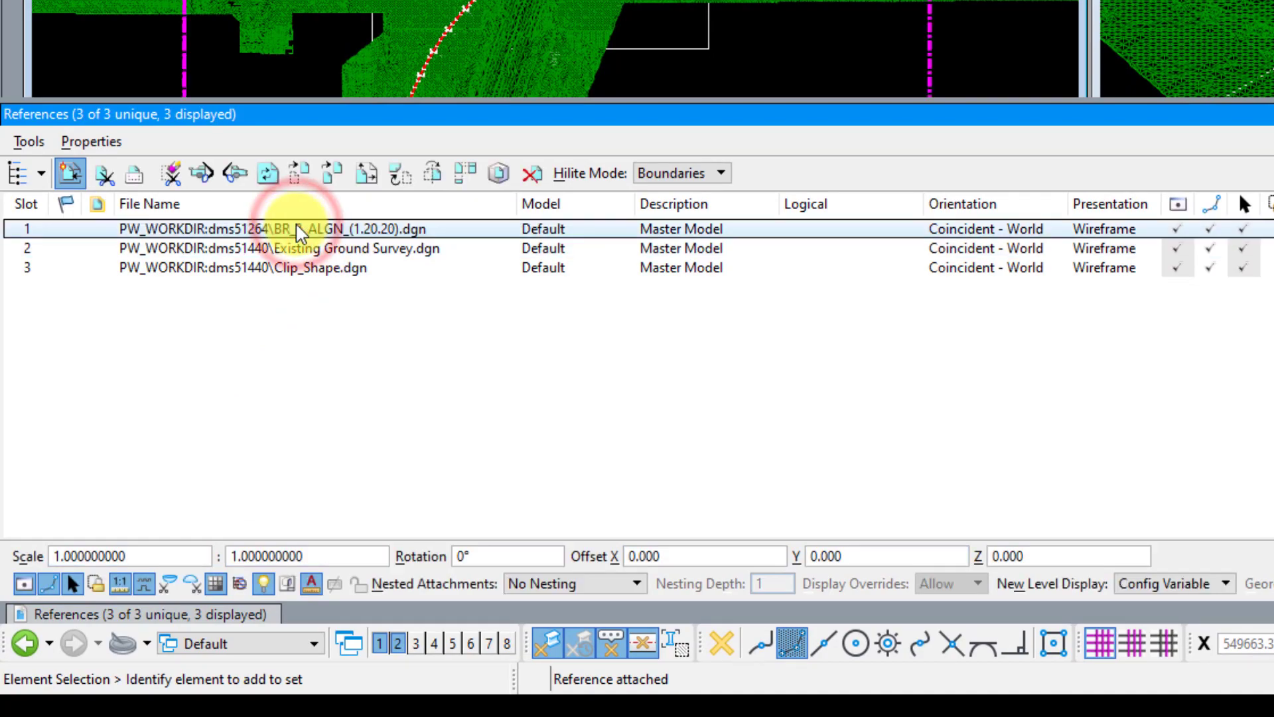
pyautogui.click(104, 176)
pyautogui.click(106, 177)
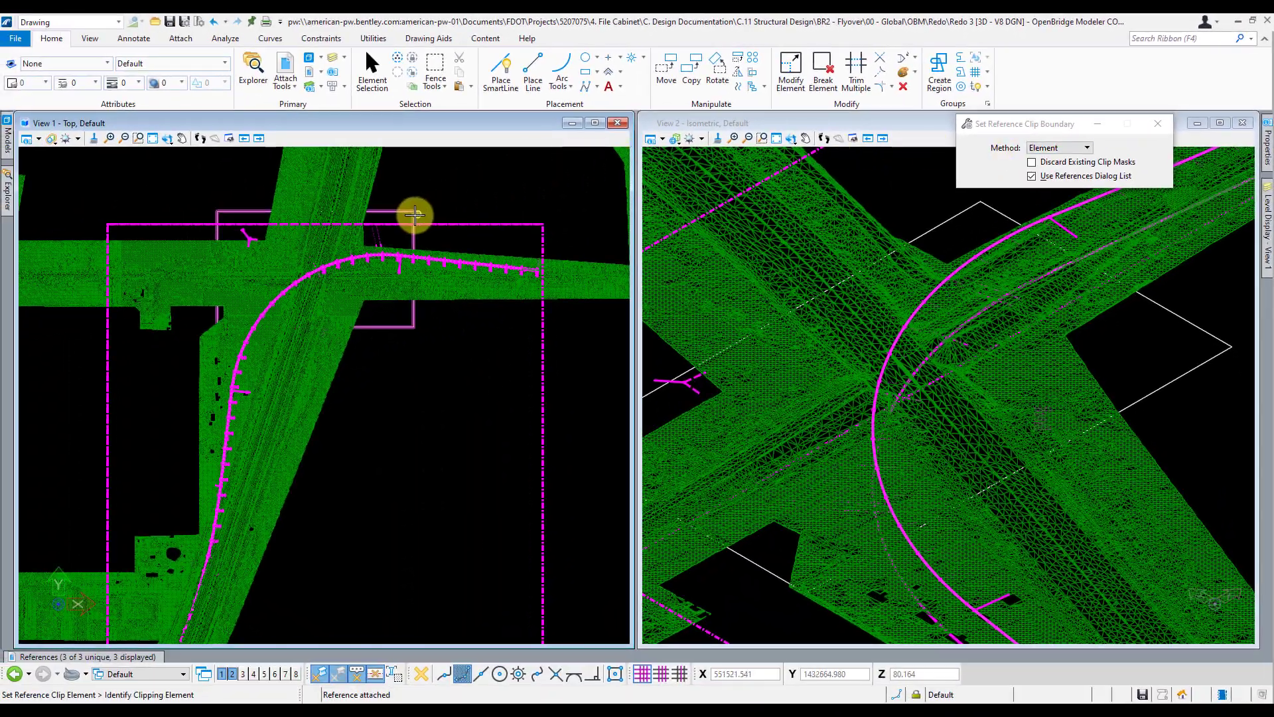
pyautogui.click(413, 212)
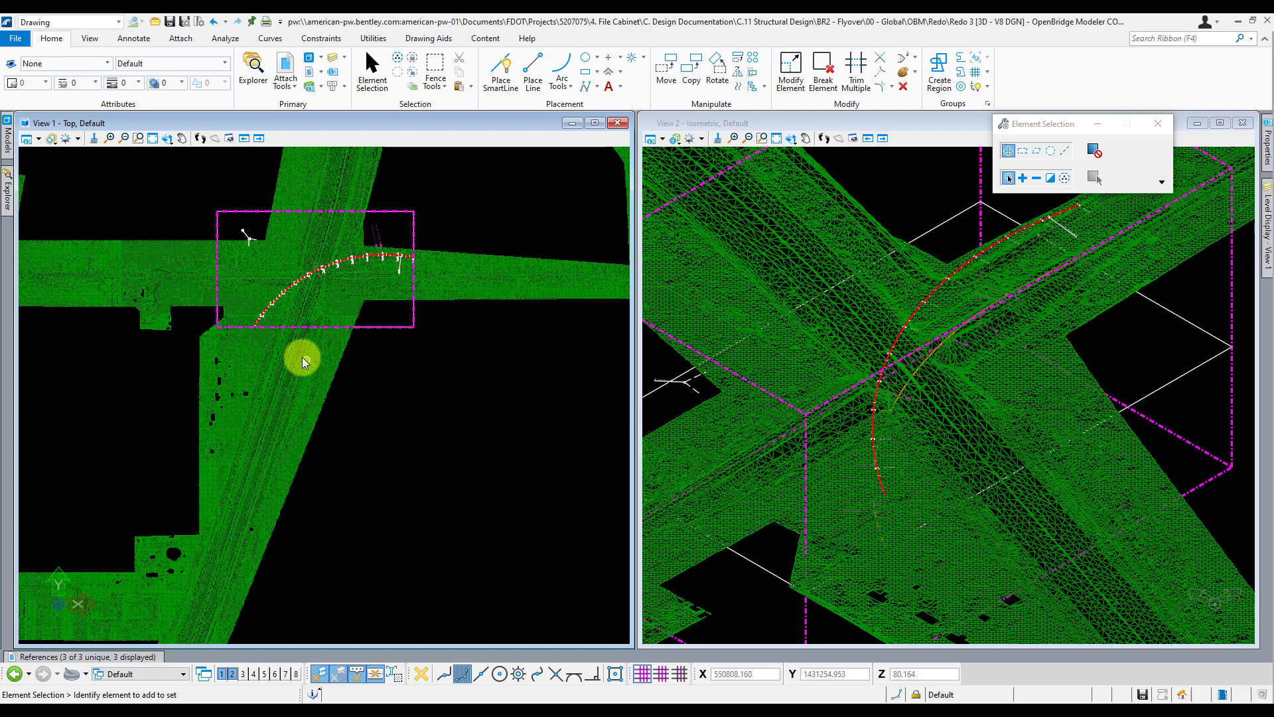
pyautogui.click(126, 657)
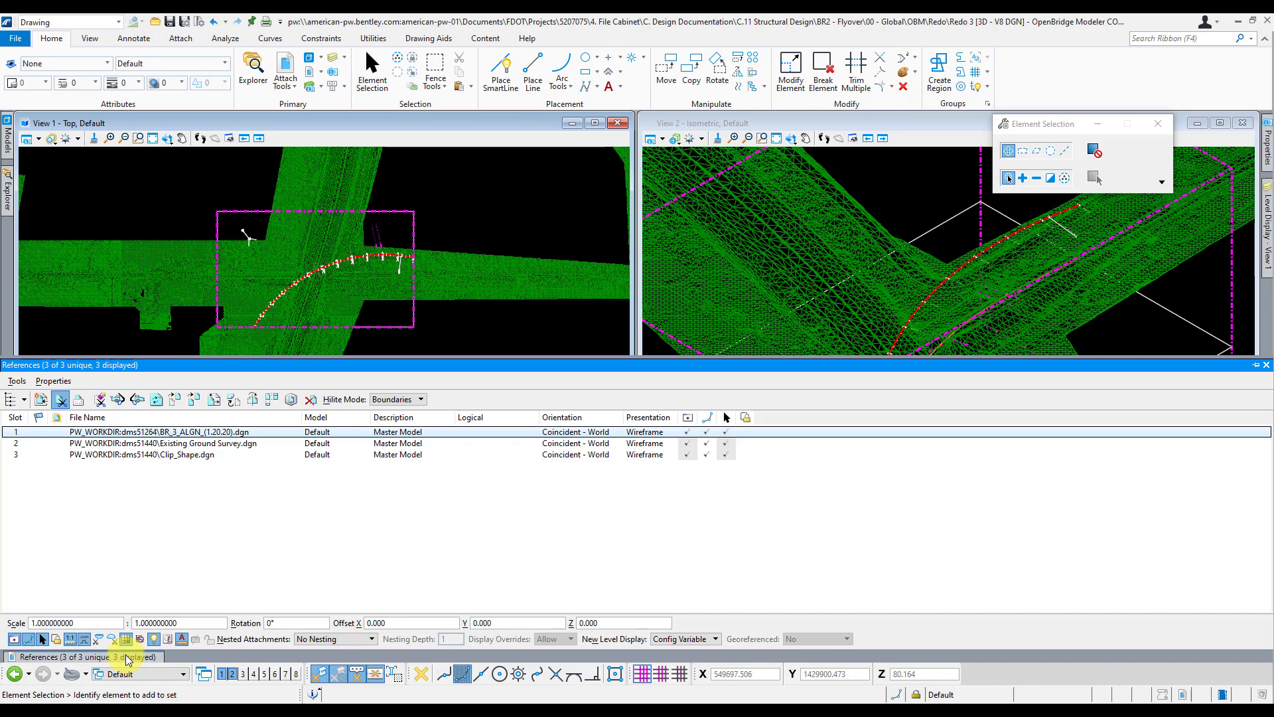
pyautogui.click(441, 340)
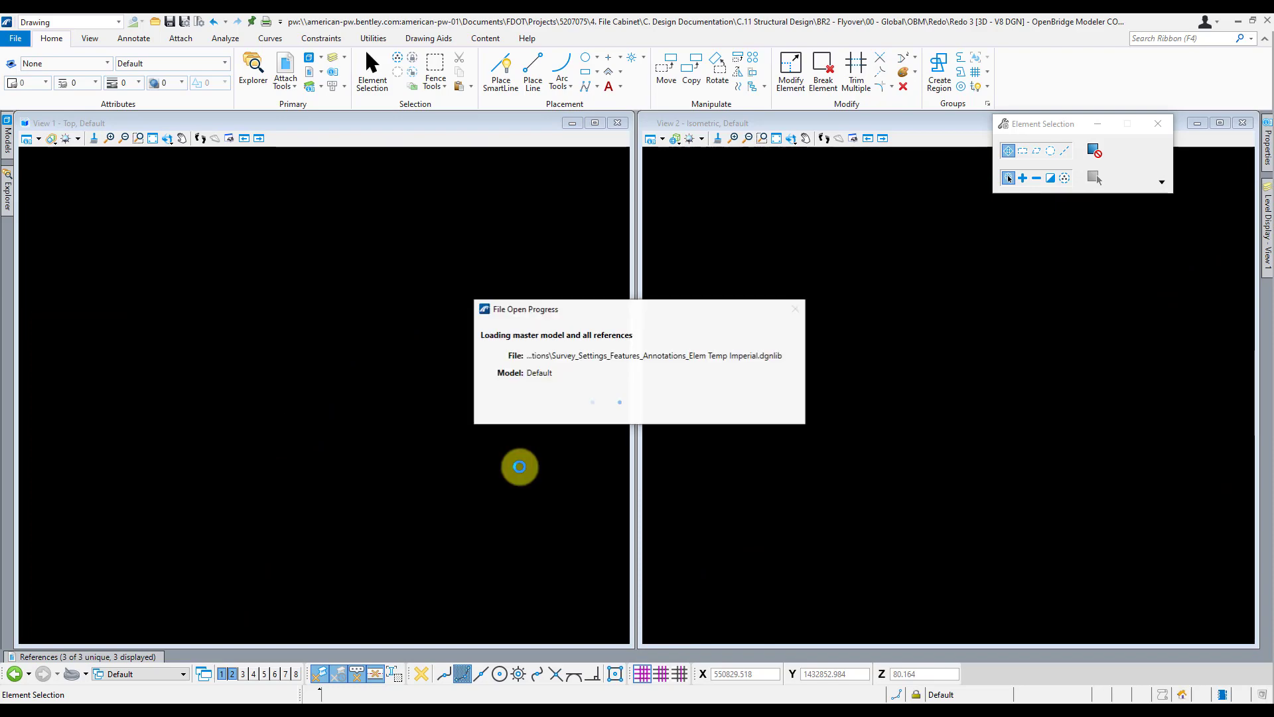
# Step: Open the Existing Ground Survey terrain file and its References list
pyautogui.click(520, 467)
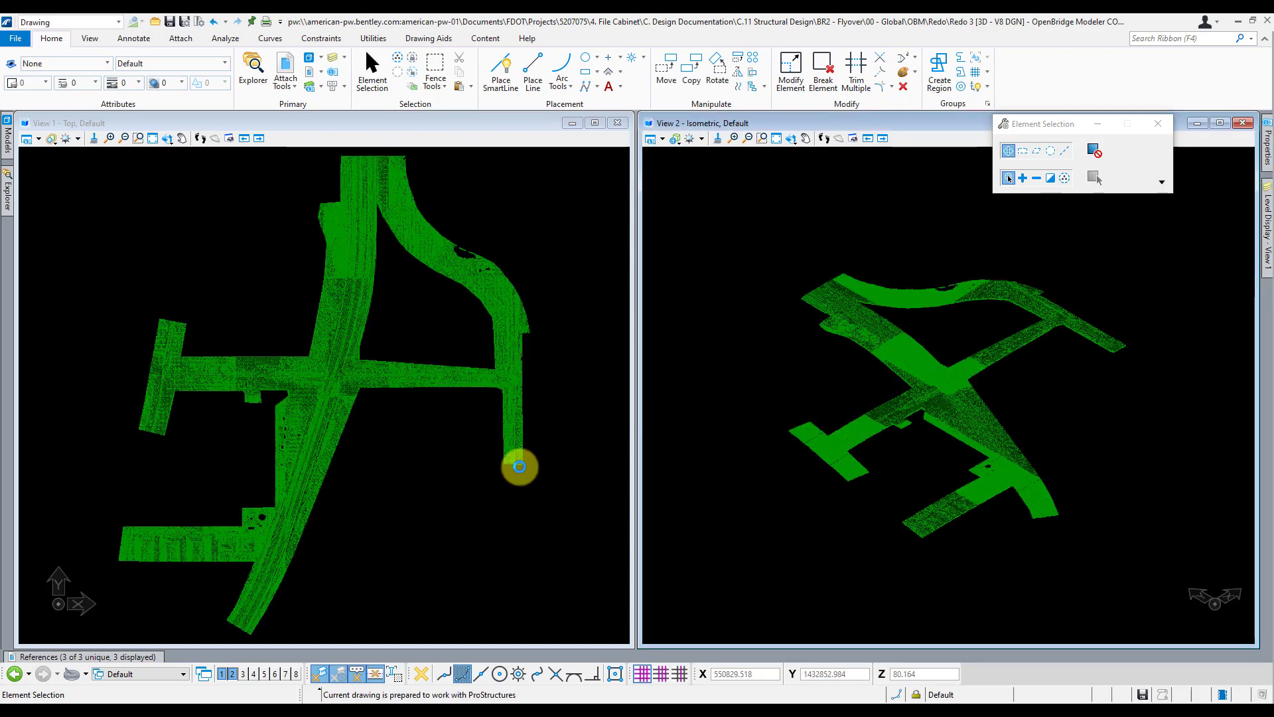
pyautogui.click(506, 216)
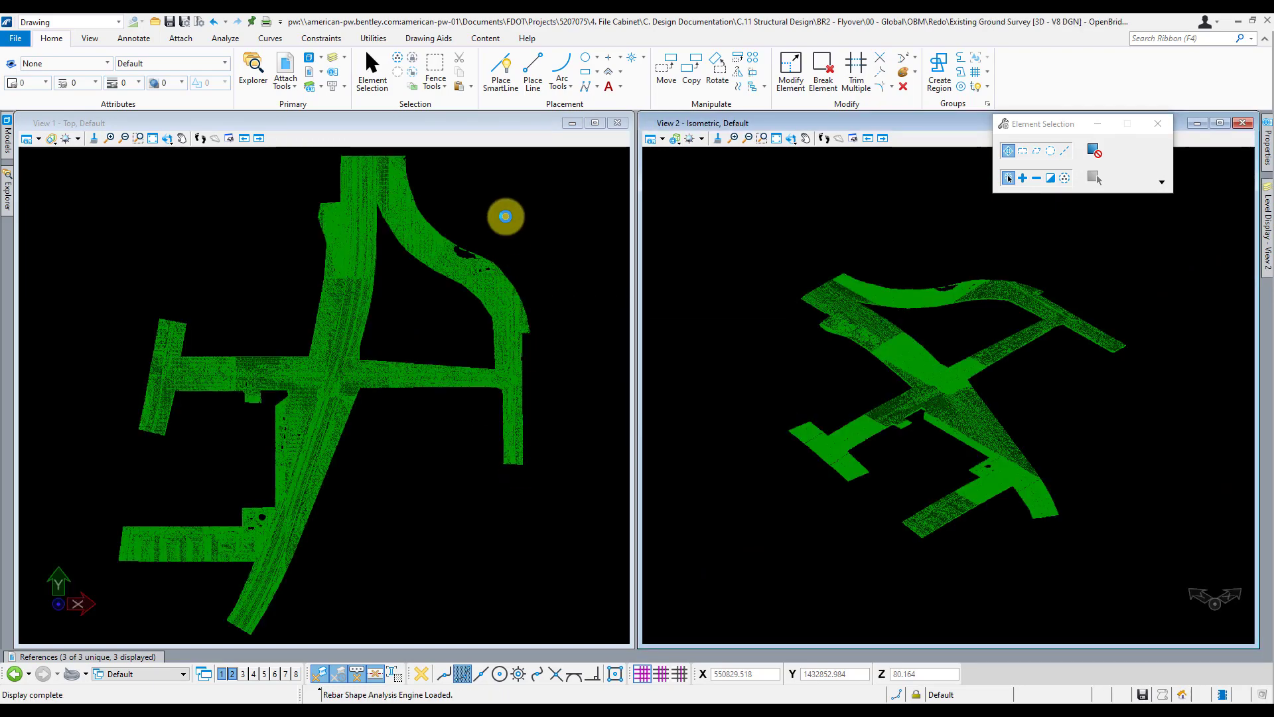
pyautogui.click(126, 657)
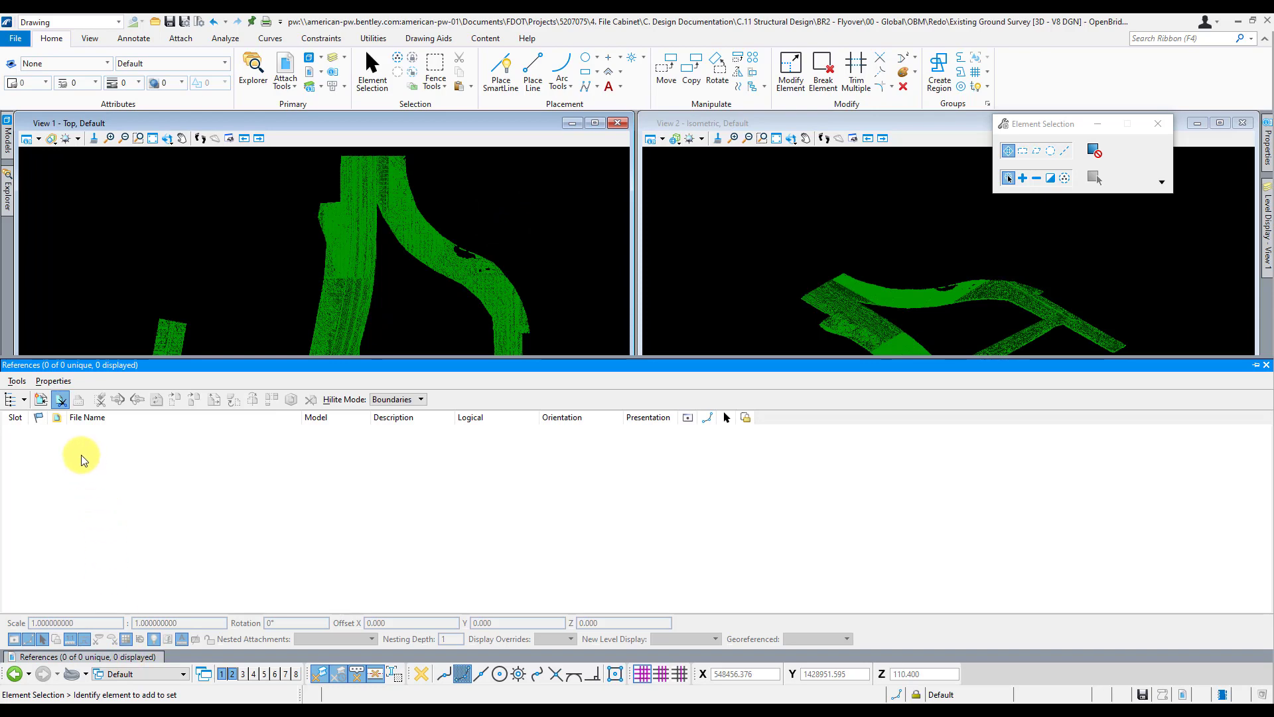
# Step: Attach Clip_Shape.dgn coincident-world so its rectangle outlines the crossing over the terrain
pyautogui.click(41, 399)
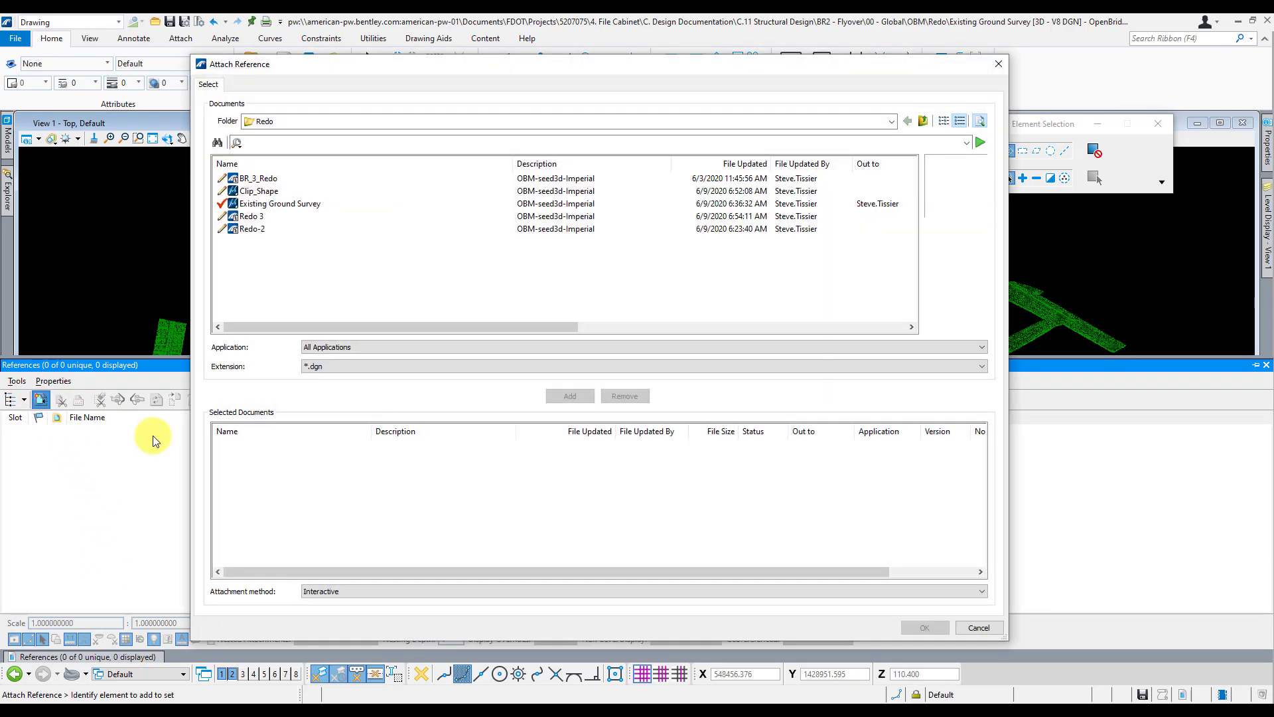
pyautogui.click(265, 189)
pyautogui.click(561, 393)
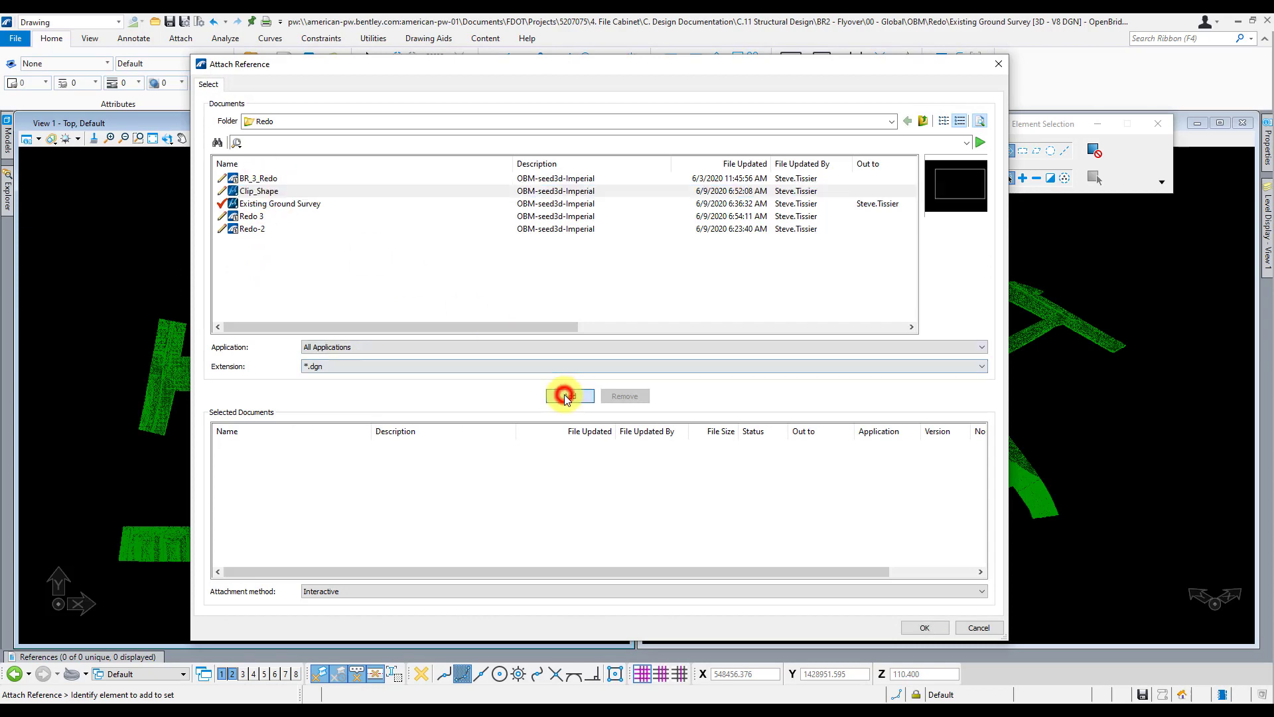
pyautogui.click(935, 625)
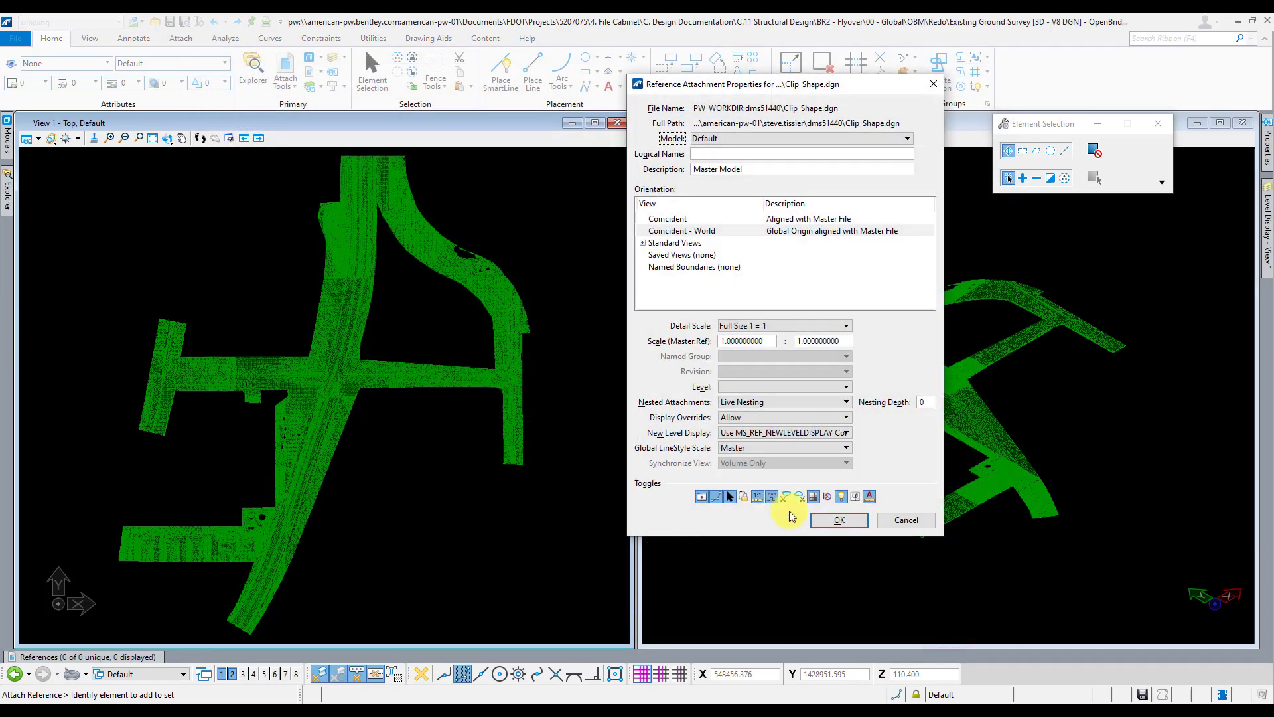
pyautogui.click(838, 524)
pyautogui.click(427, 449)
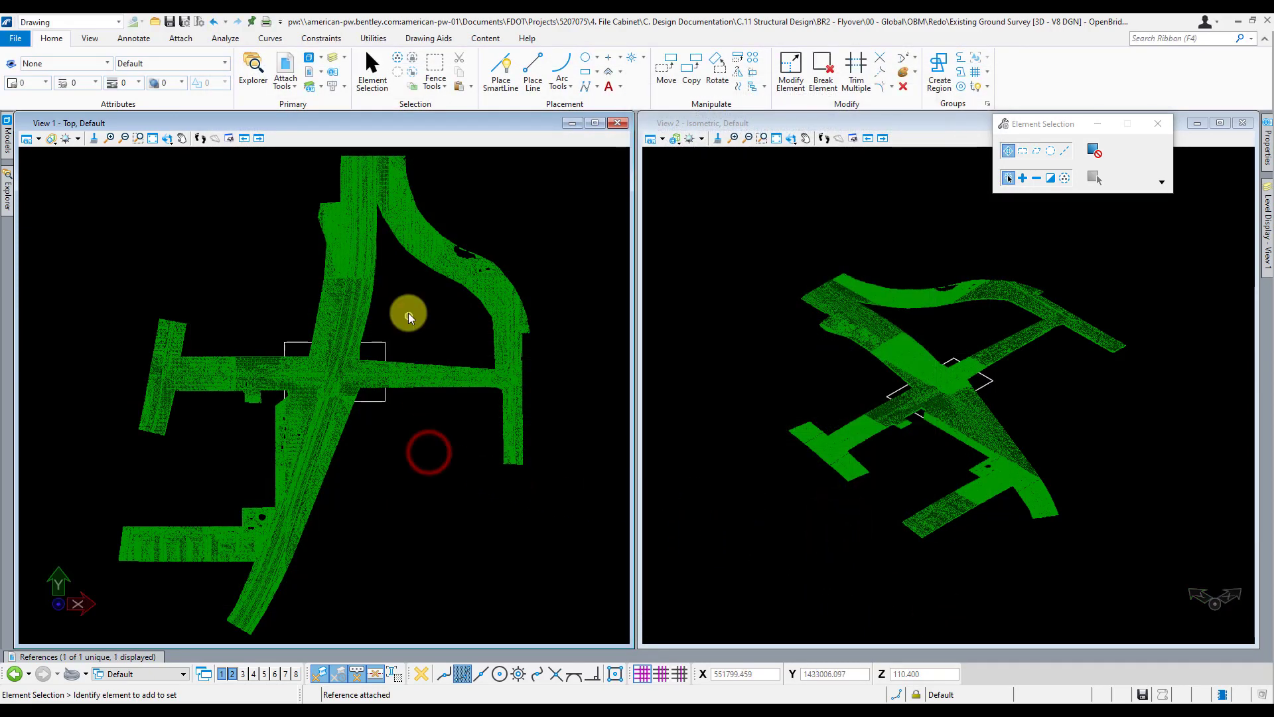
pyautogui.click(402, 313)
pyautogui.scroll(1, 359, 321)
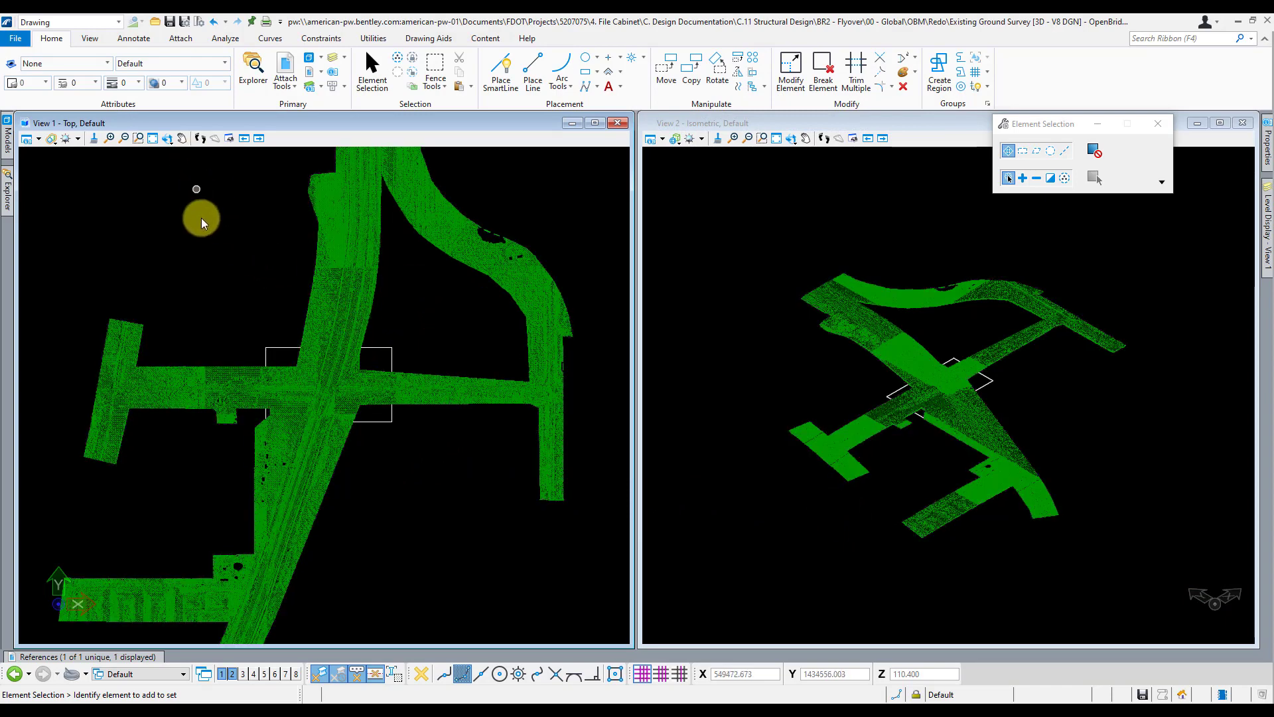
# Step: Switch to the OpenBridge Modeler workflow and start Create Clipped Terrain Model with External clipping, named ET
pyautogui.click(99, 22)
pyautogui.click(83, 37)
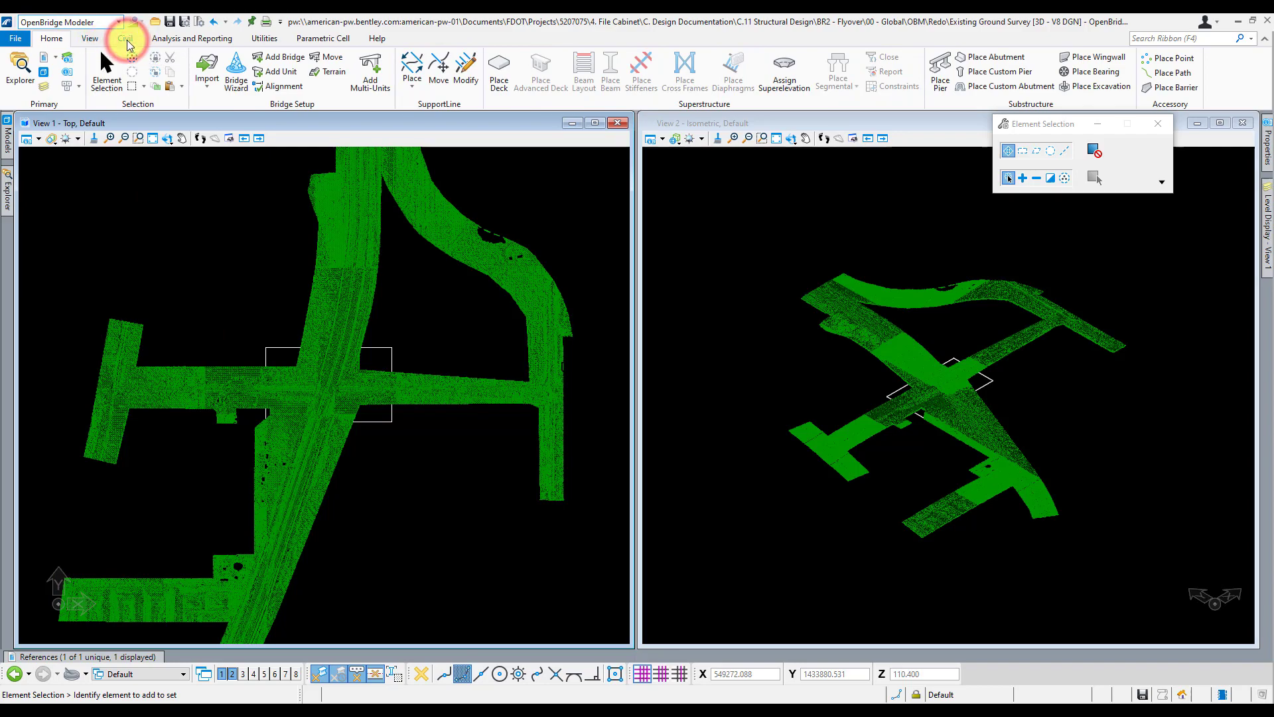
pyautogui.click(126, 40)
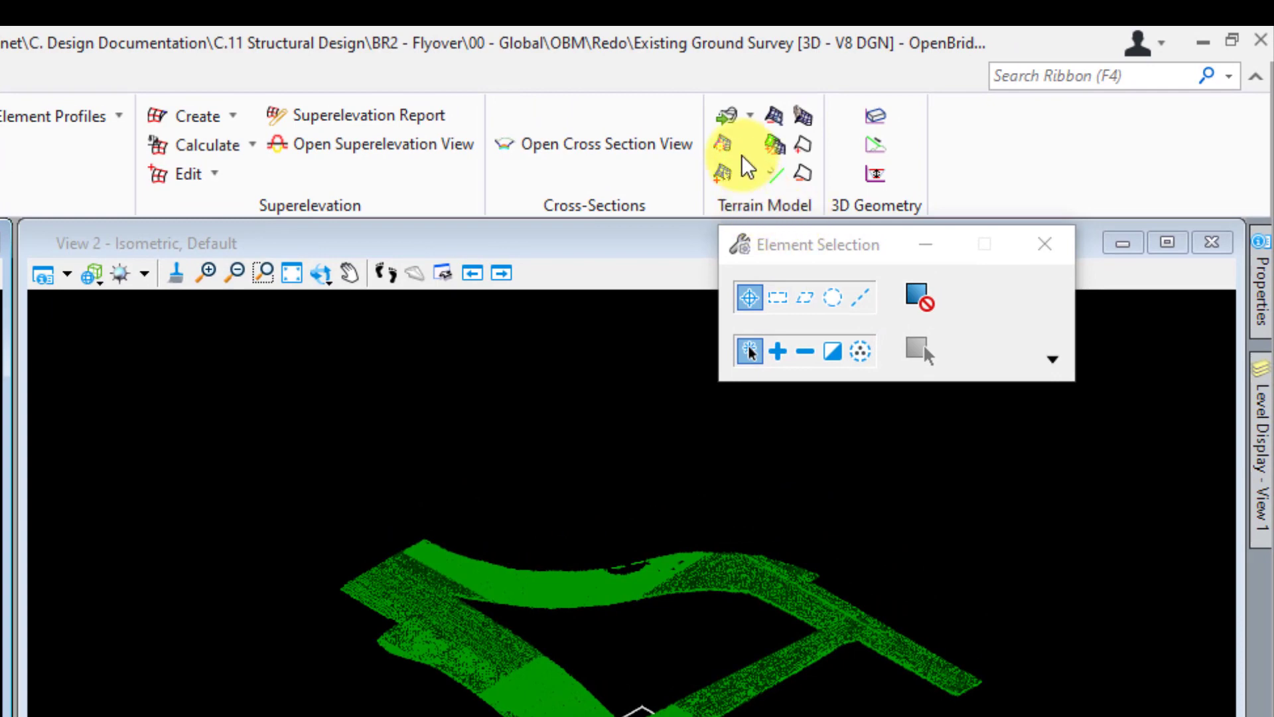
pyautogui.click(749, 117)
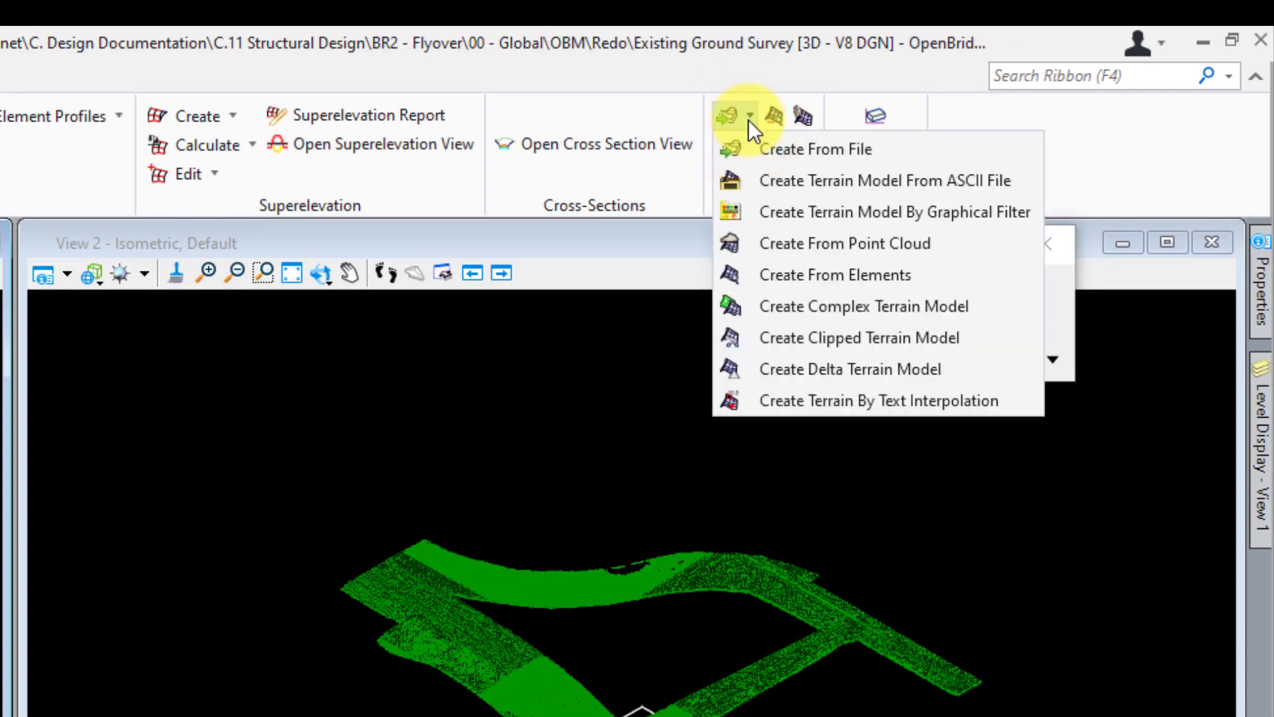
pyautogui.click(819, 339)
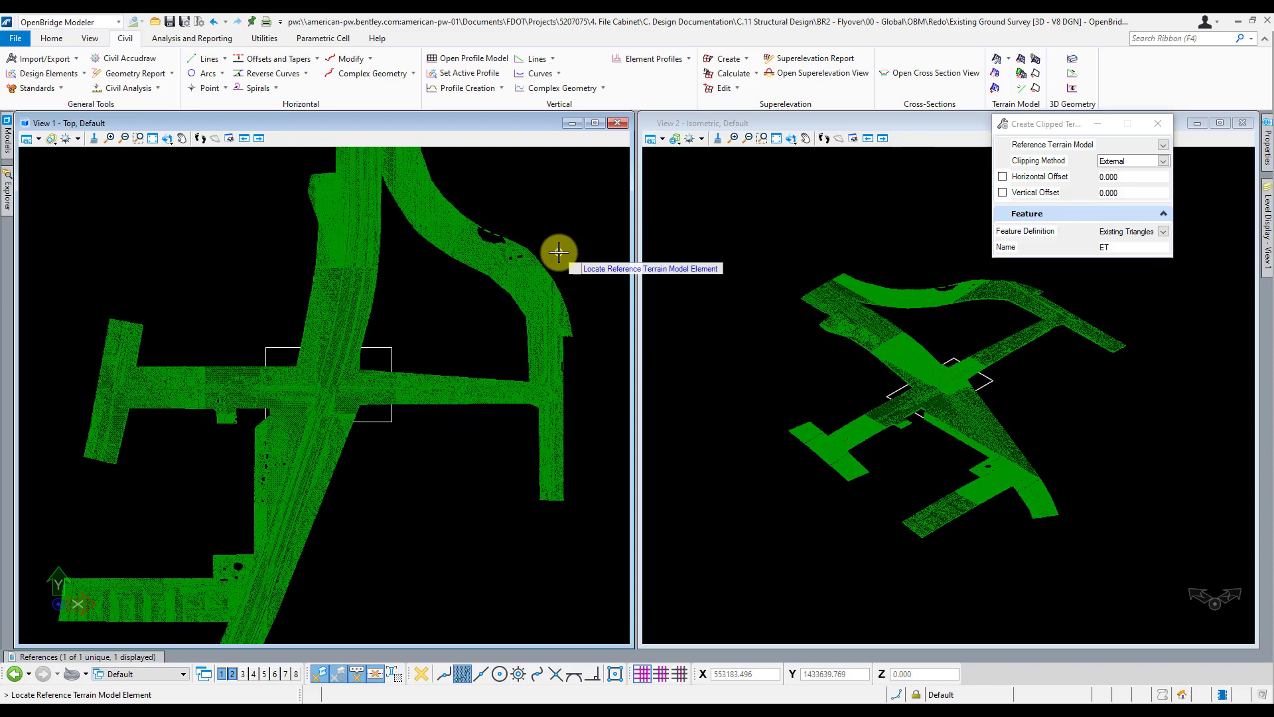
# Step: Clip the SURVRD01-GPI_2 survey terrain to the white rectangle with 0 horizontal and vertical offsets, creating ET
pyautogui.scroll(5, 422, 443)
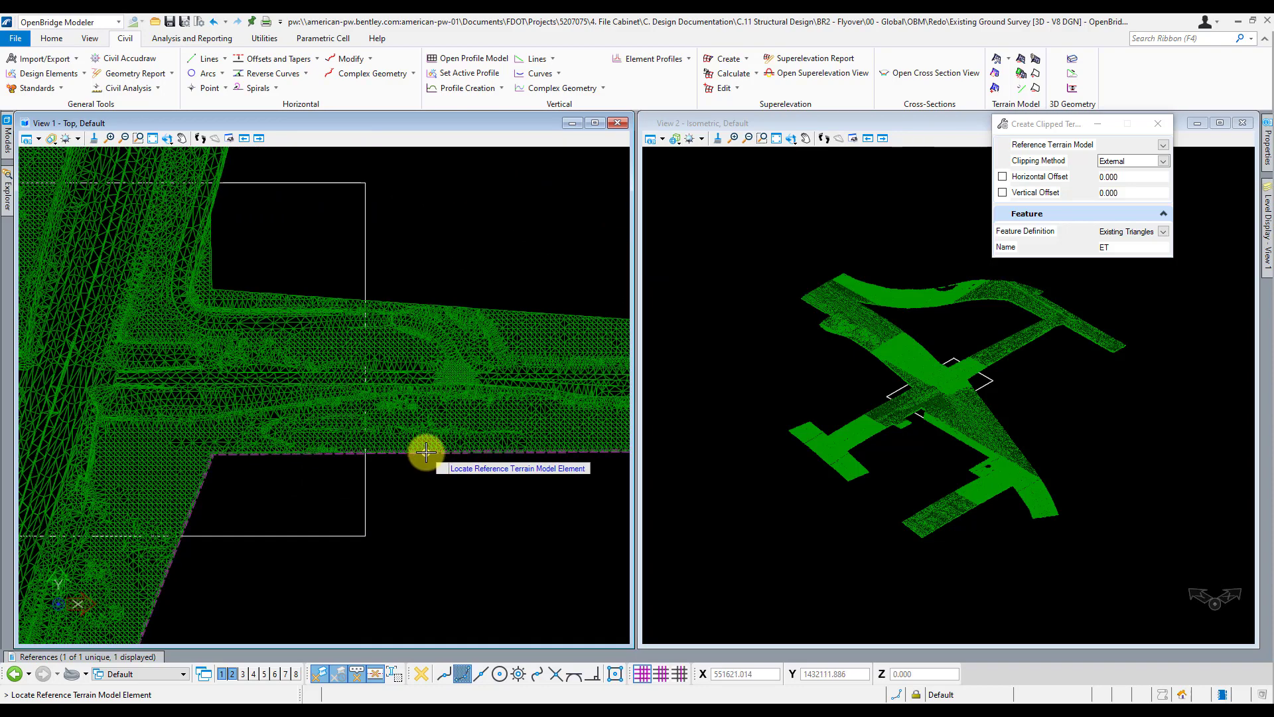
pyautogui.click(426, 452)
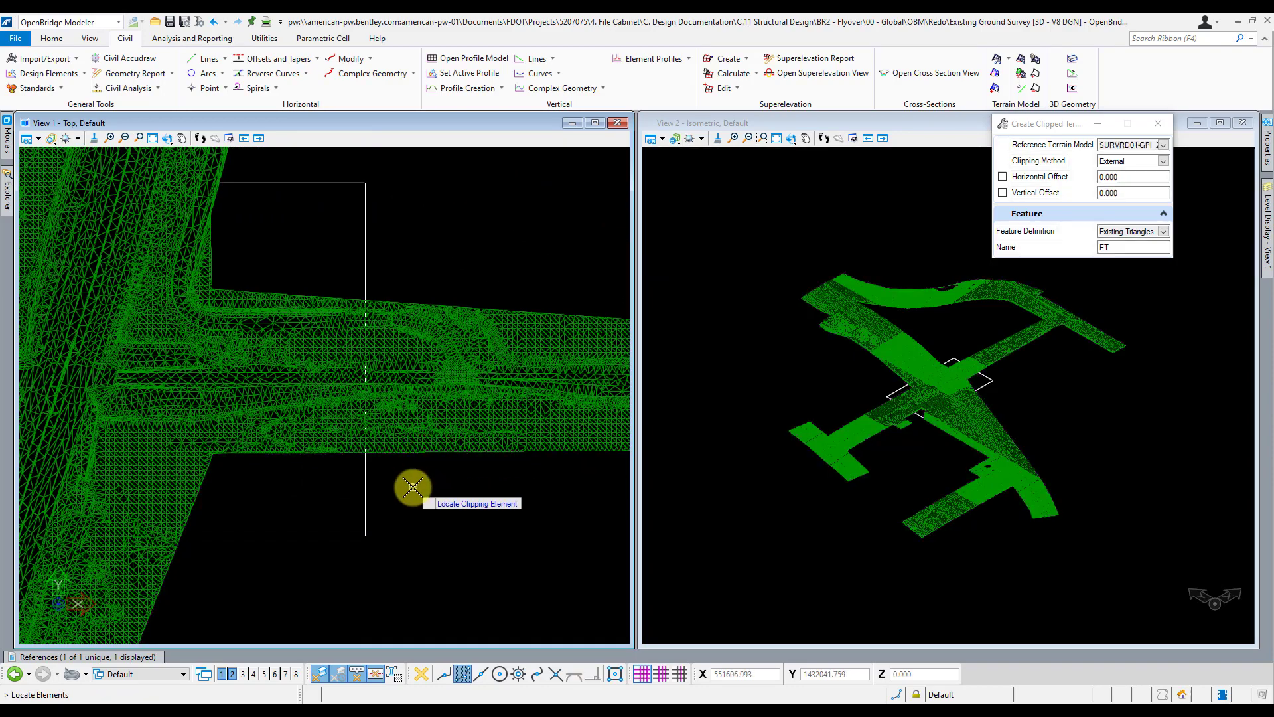
pyautogui.click(365, 485)
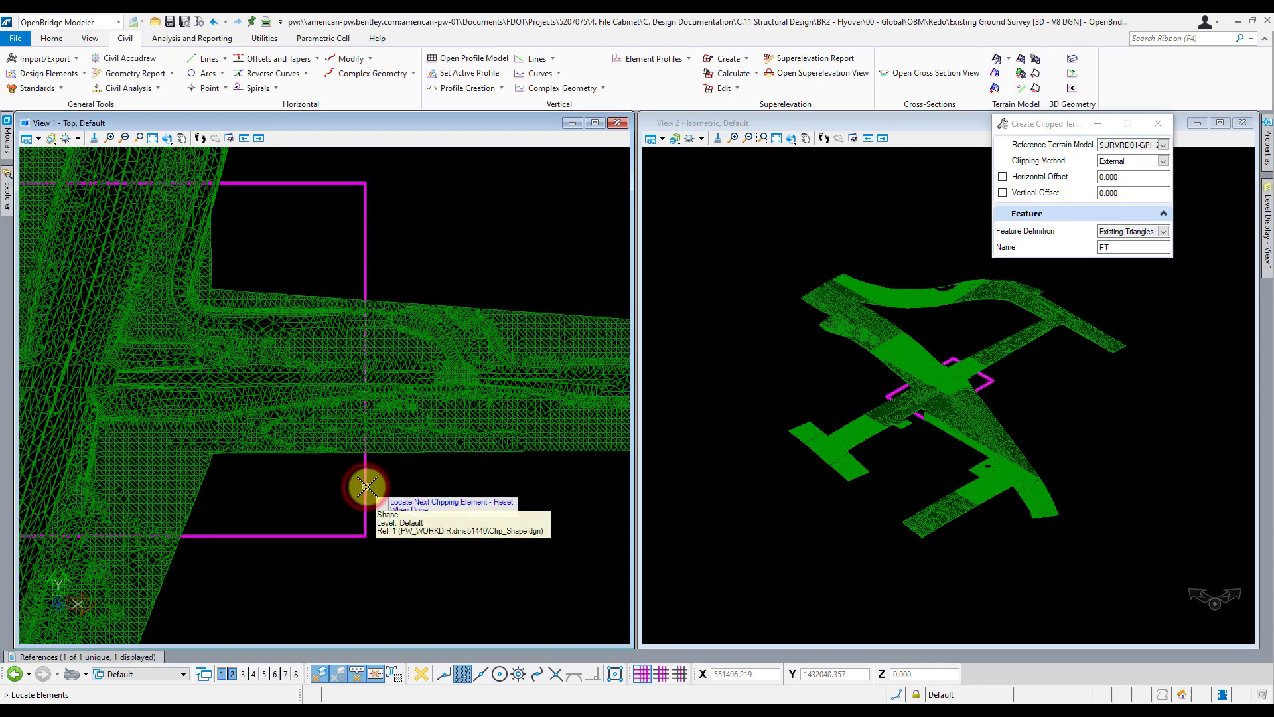
pyautogui.rightClick(434, 485)
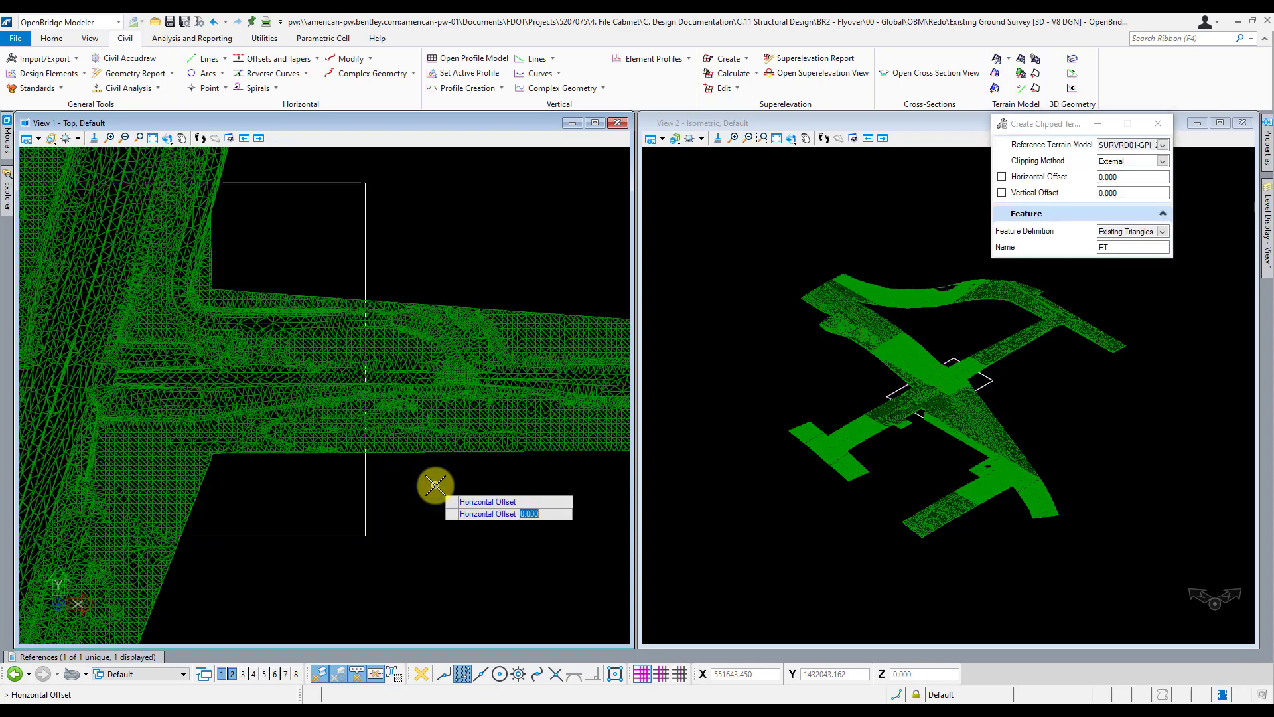
pyautogui.rightClick(434, 485)
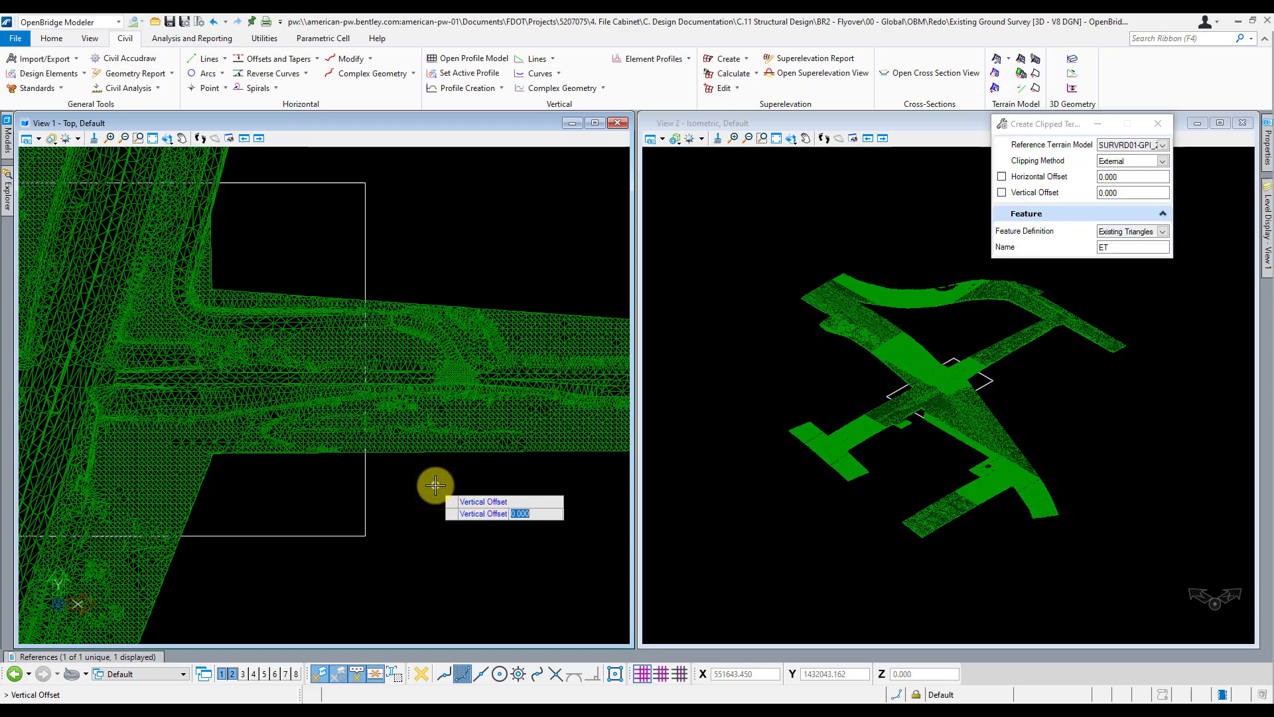
pyautogui.rightClick(434, 485)
pyautogui.click(434, 485)
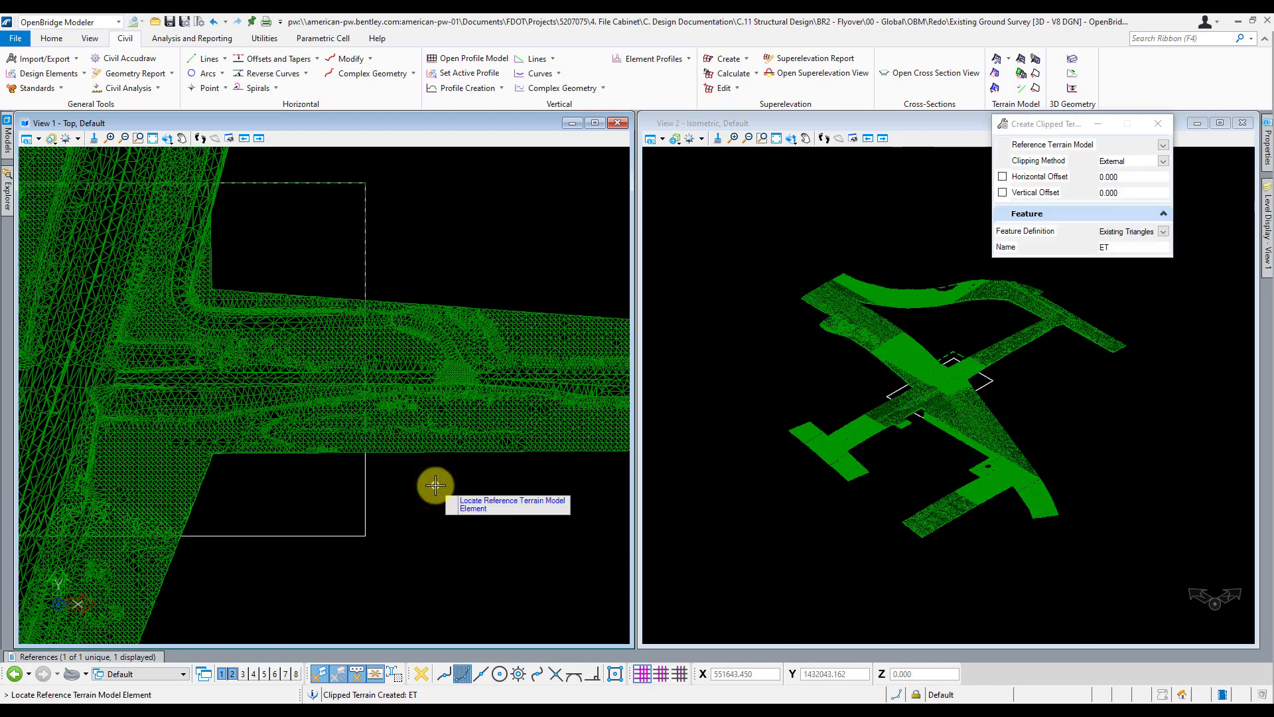
pyautogui.rightClick(469, 494)
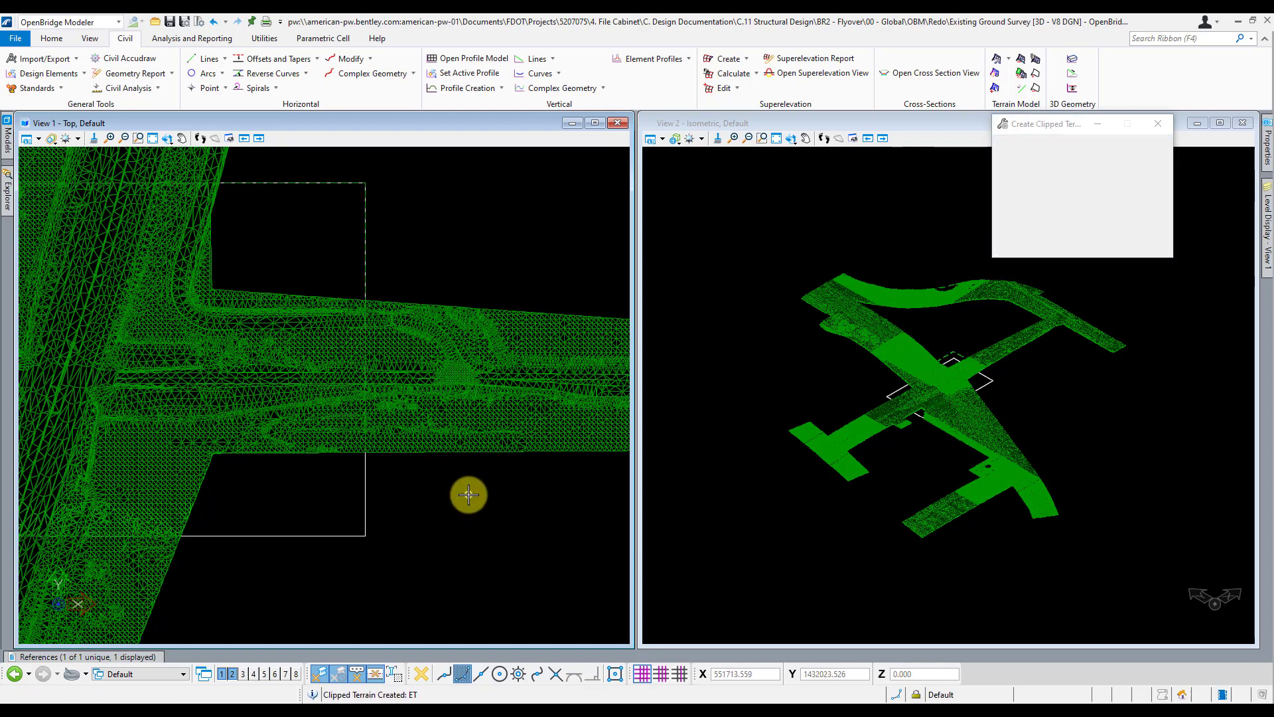
pyautogui.scroll(-2, 468, 495)
# Step: Delete the full survey terrain boundary
pyautogui.scroll(-1, 469, 495)
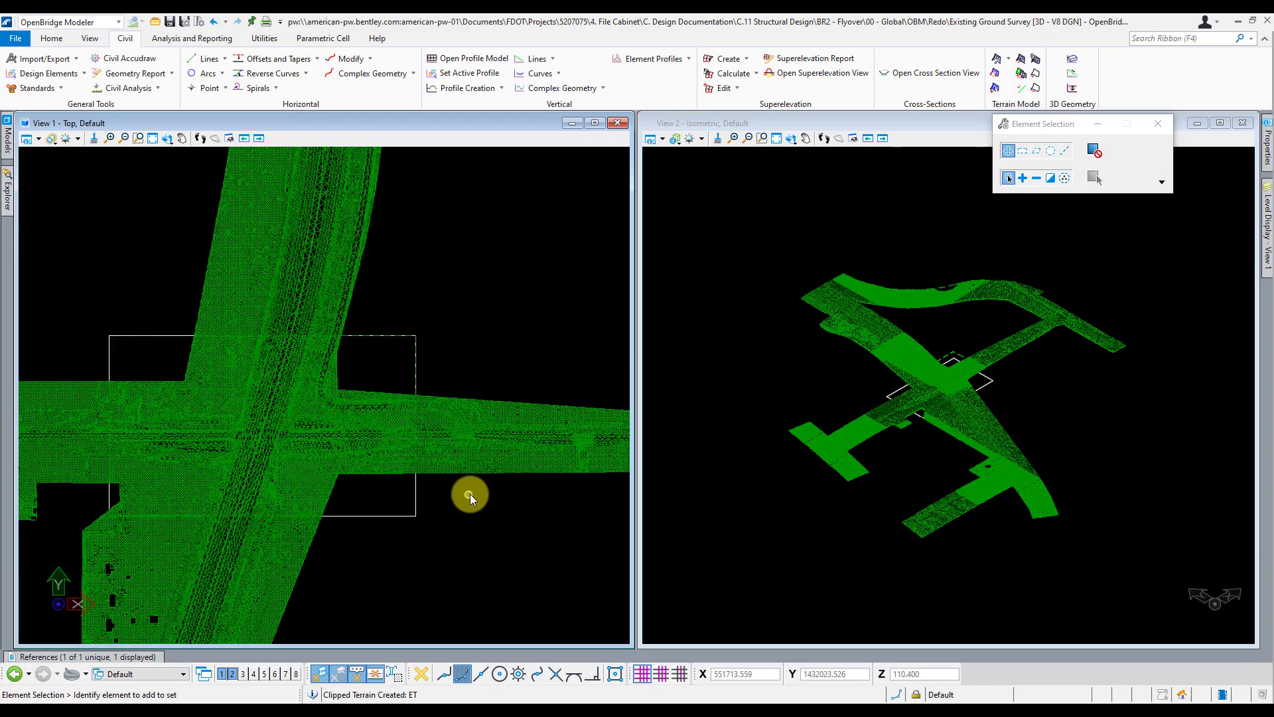
pyautogui.click(500, 473)
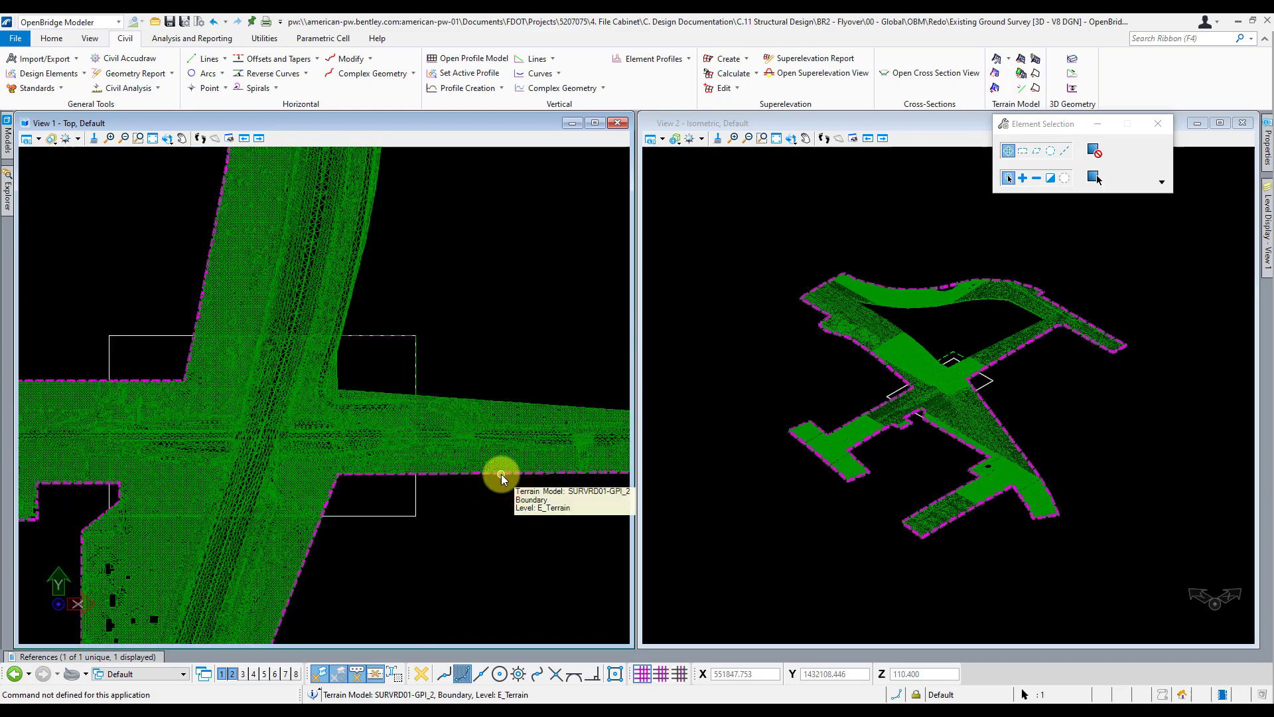
pyautogui.press('Delete')
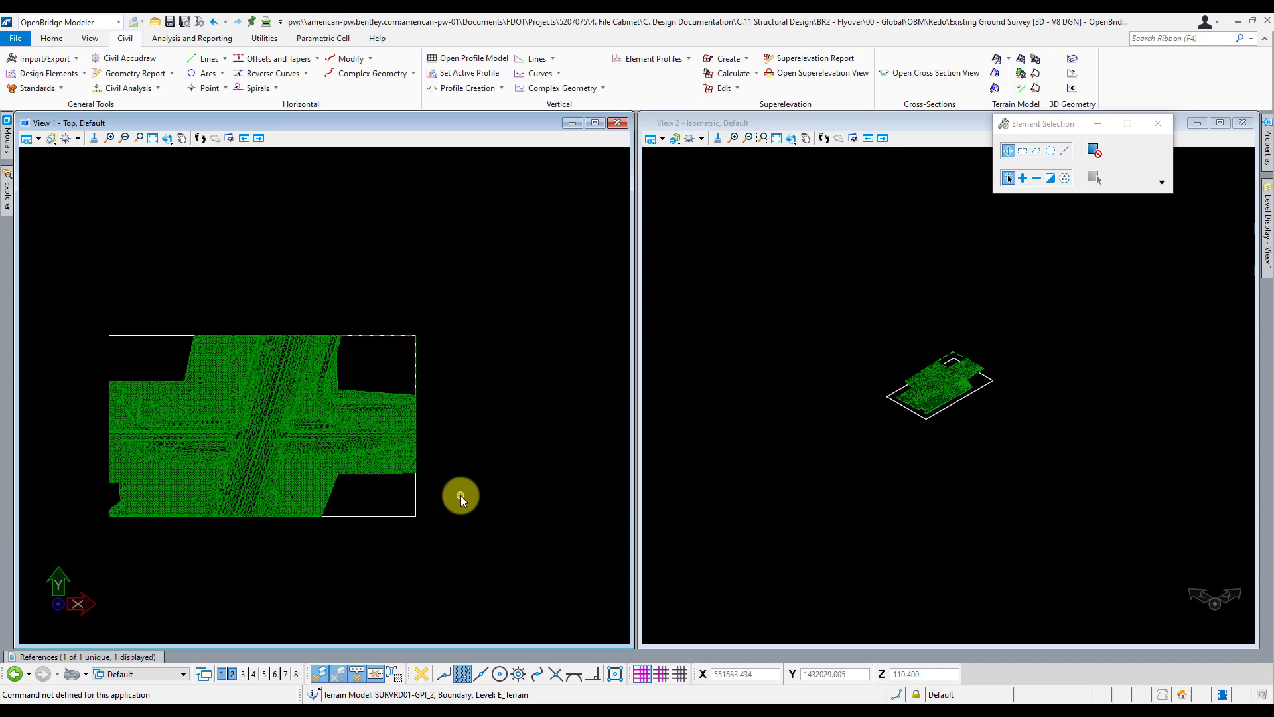
# Step: Turn off display of the Clip_Shape.dgn reference
pyautogui.moveTo(141, 656)
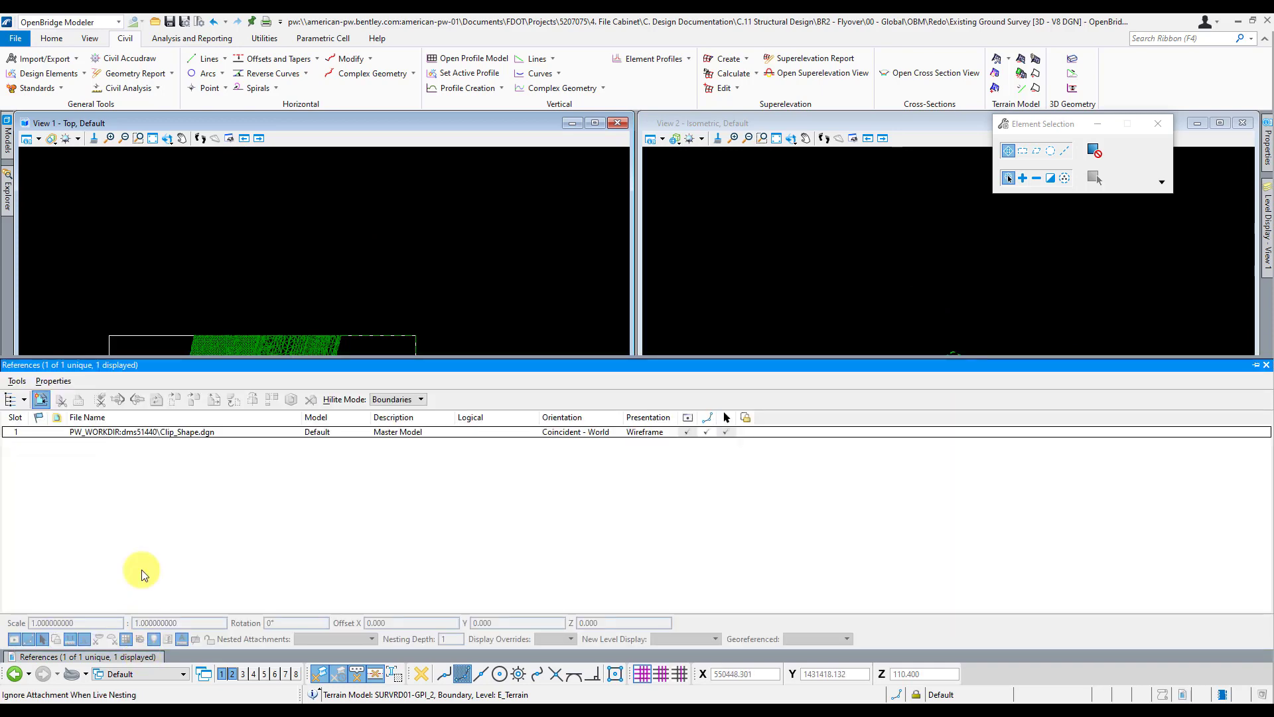
pyautogui.click(687, 431)
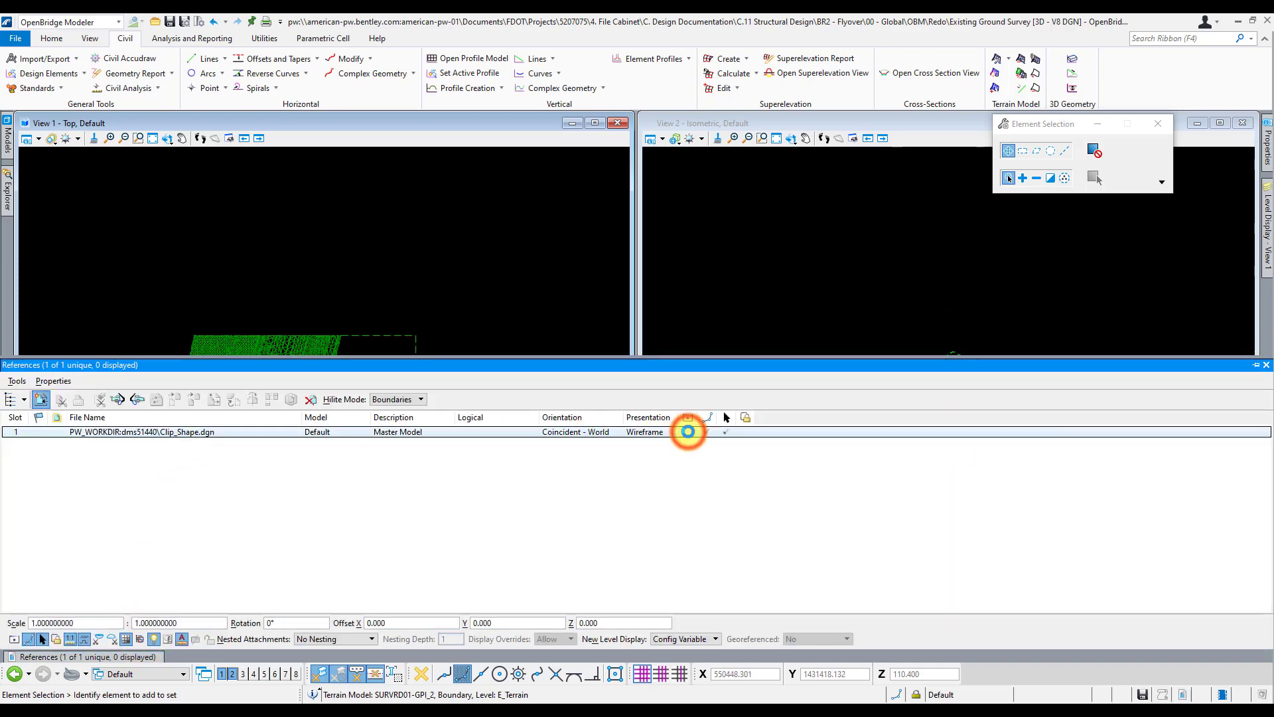
pyautogui.click(535, 284)
pyautogui.click(469, 211)
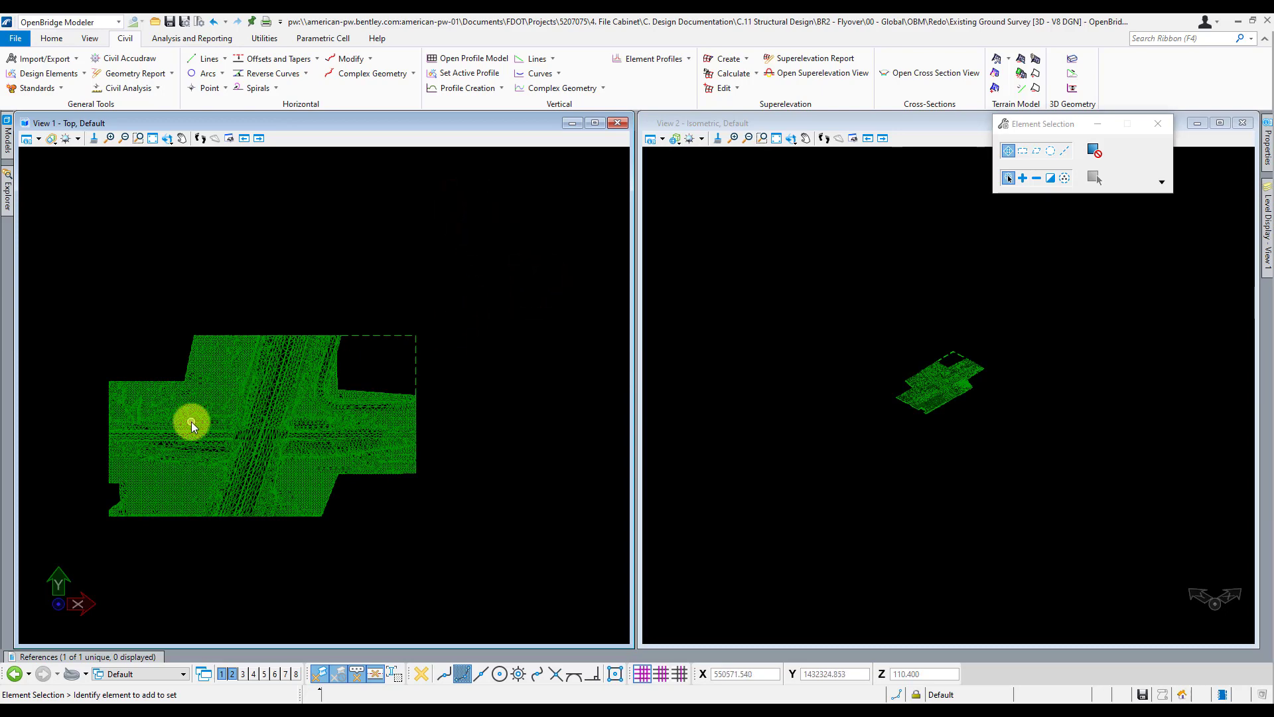
pyautogui.moveTo(120, 442)
pyautogui.scroll(2, 86, 425)
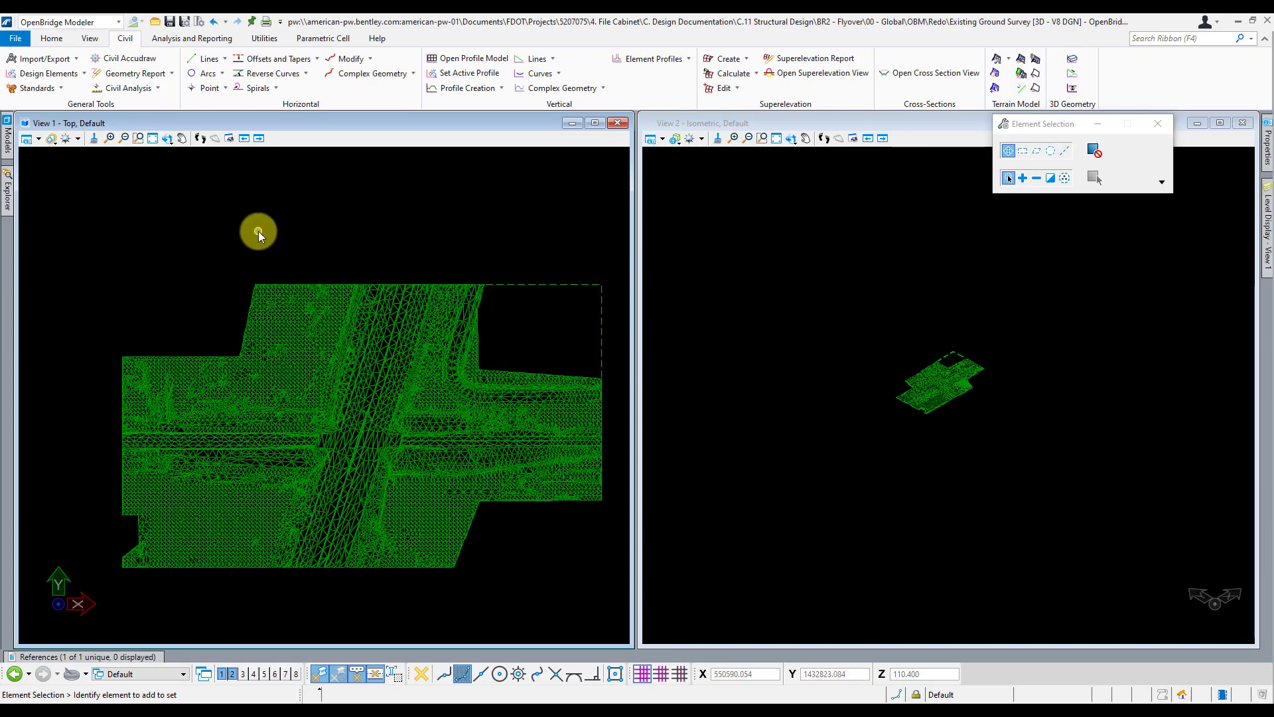
# Step: Return to the Redo 3 main bridge model and activate the top view
pyautogui.click(215, 138)
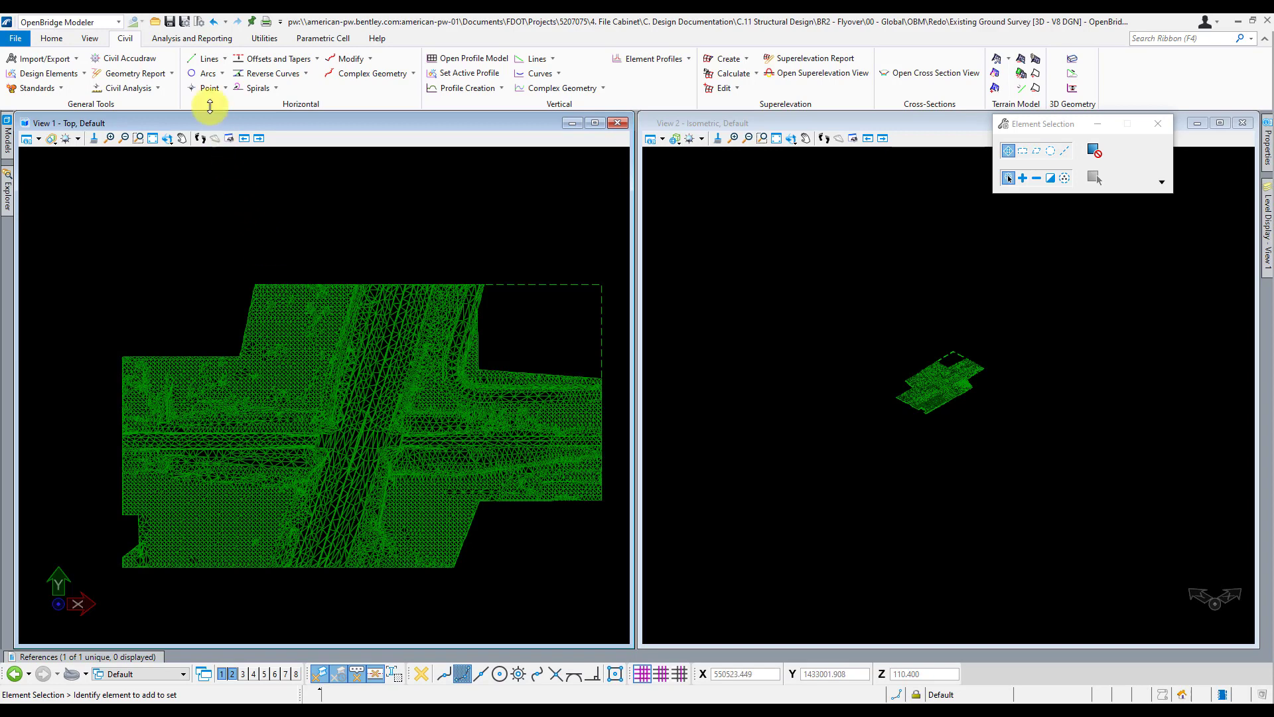
pyautogui.click(154, 24)
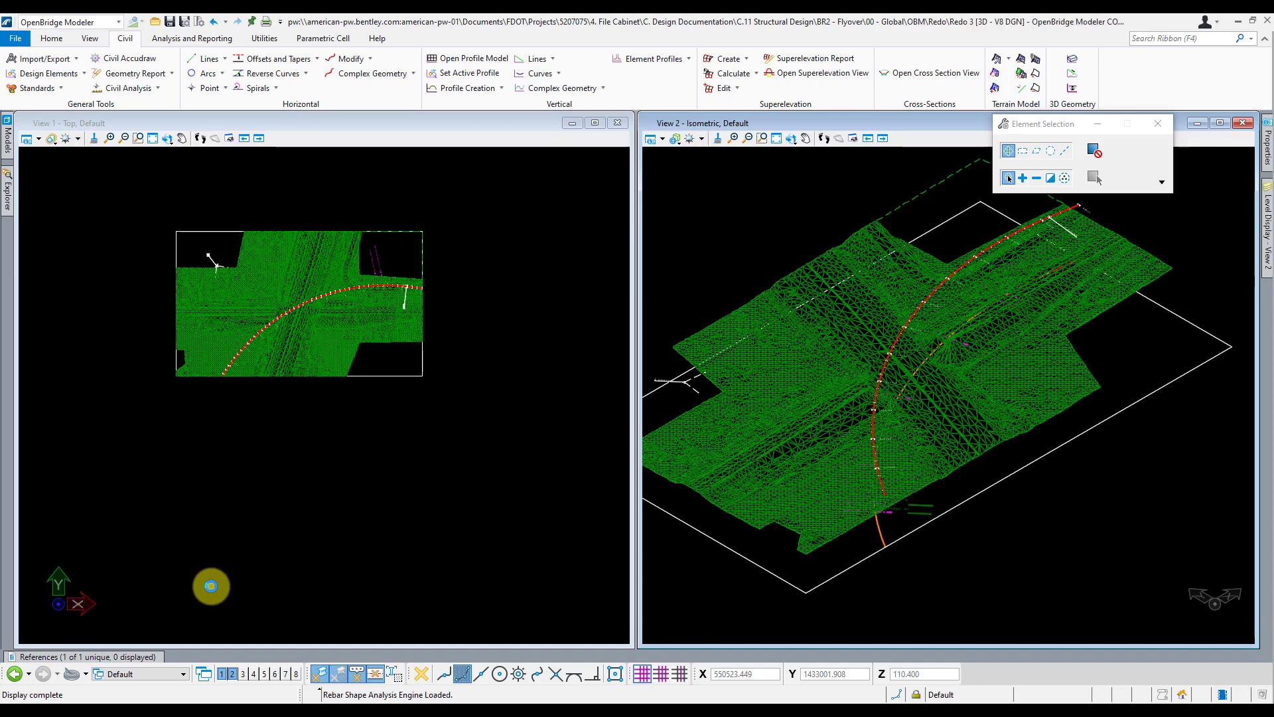
pyautogui.click(213, 531)
# Step: Turn off display of the Clip_Shape.dgn reference in the References list
pyautogui.click(134, 657)
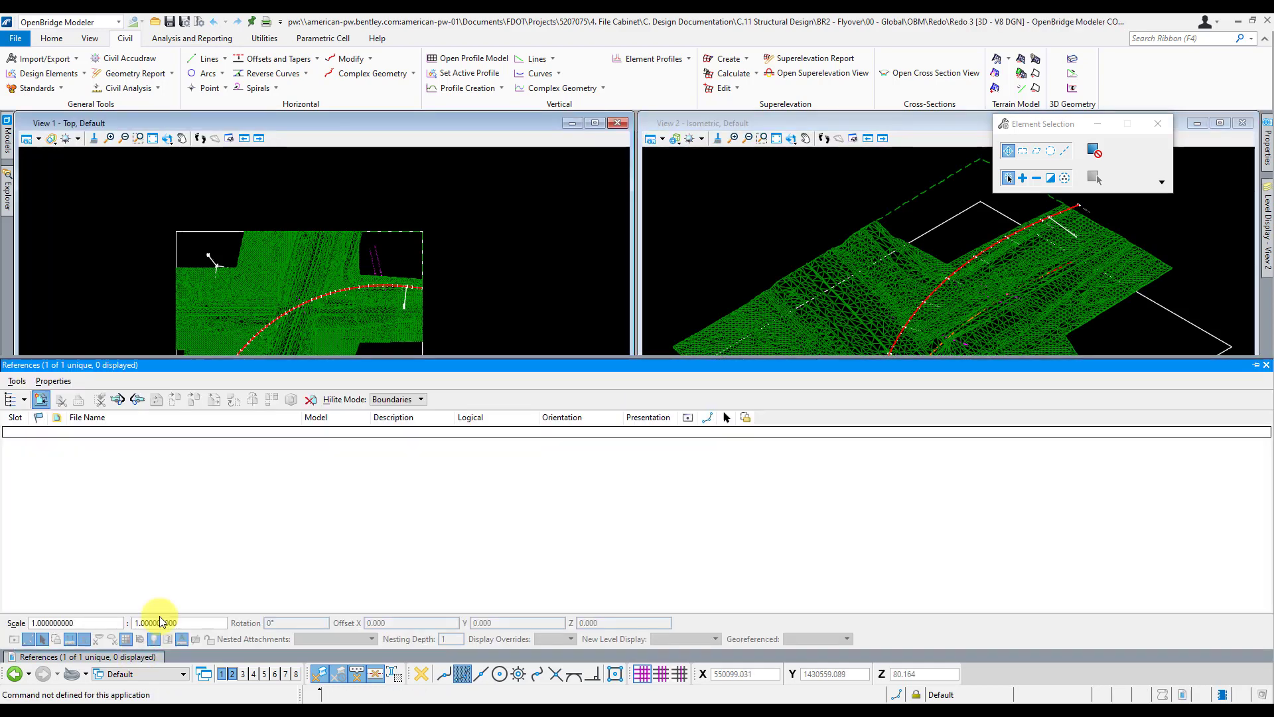
pyautogui.click(219, 454)
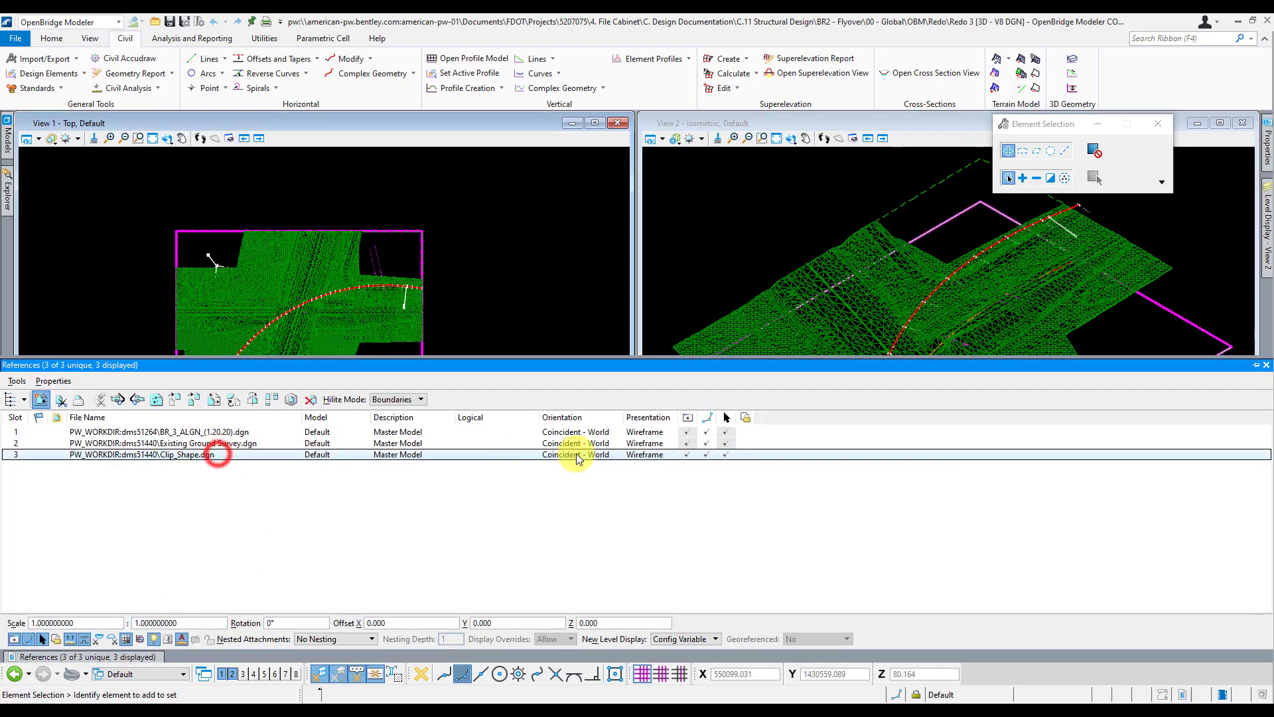
pyautogui.click(685, 456)
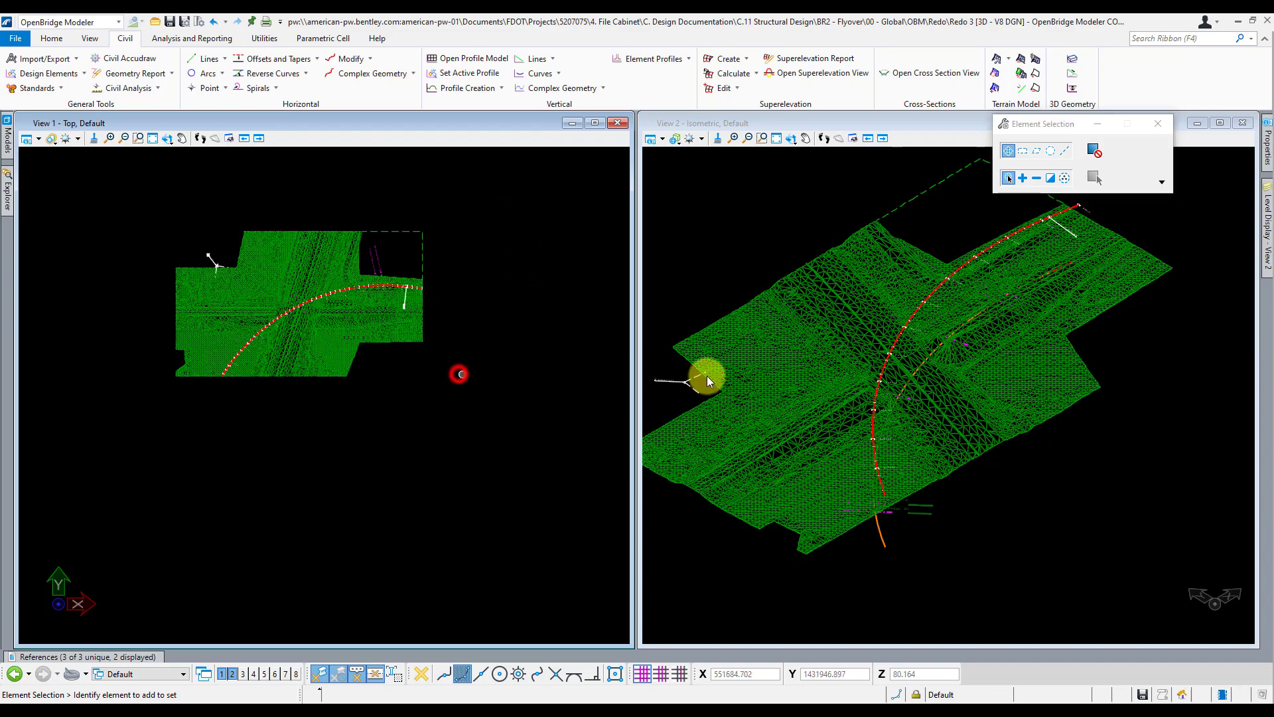
pyautogui.scroll(1, 863, 392)
pyautogui.scroll(1, 284, 253)
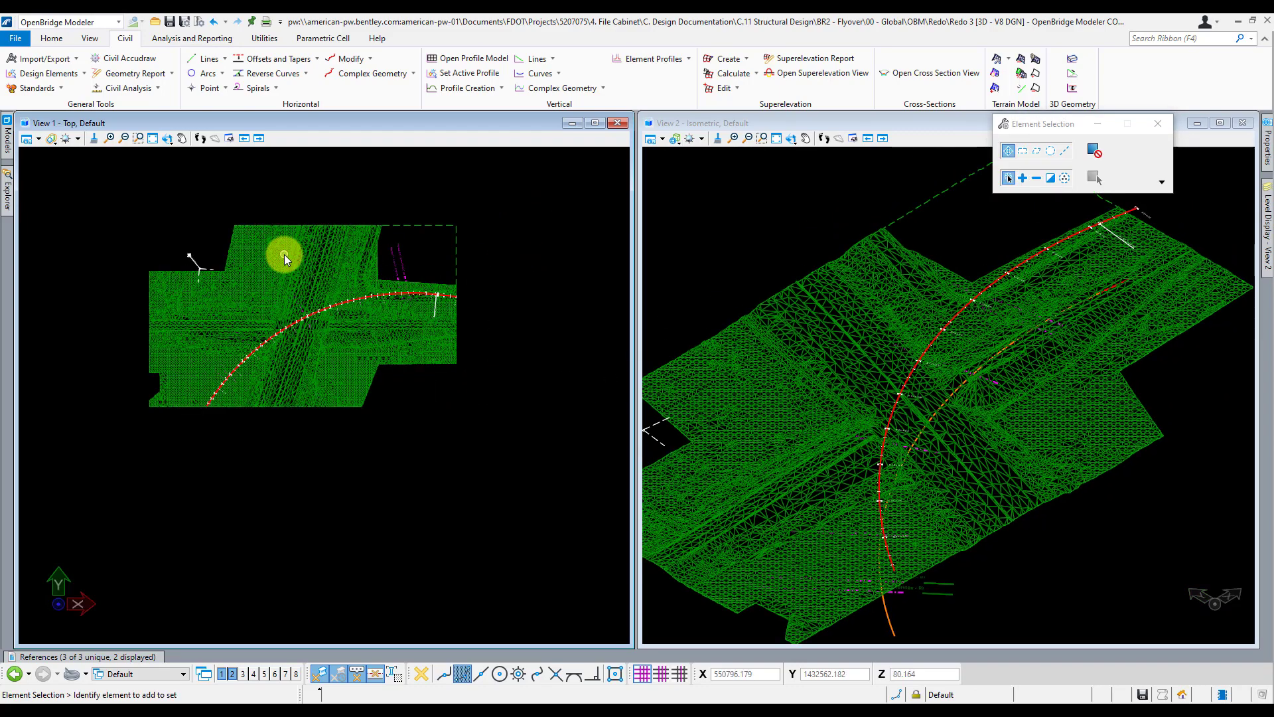
pyautogui.scroll(2, 284, 254)
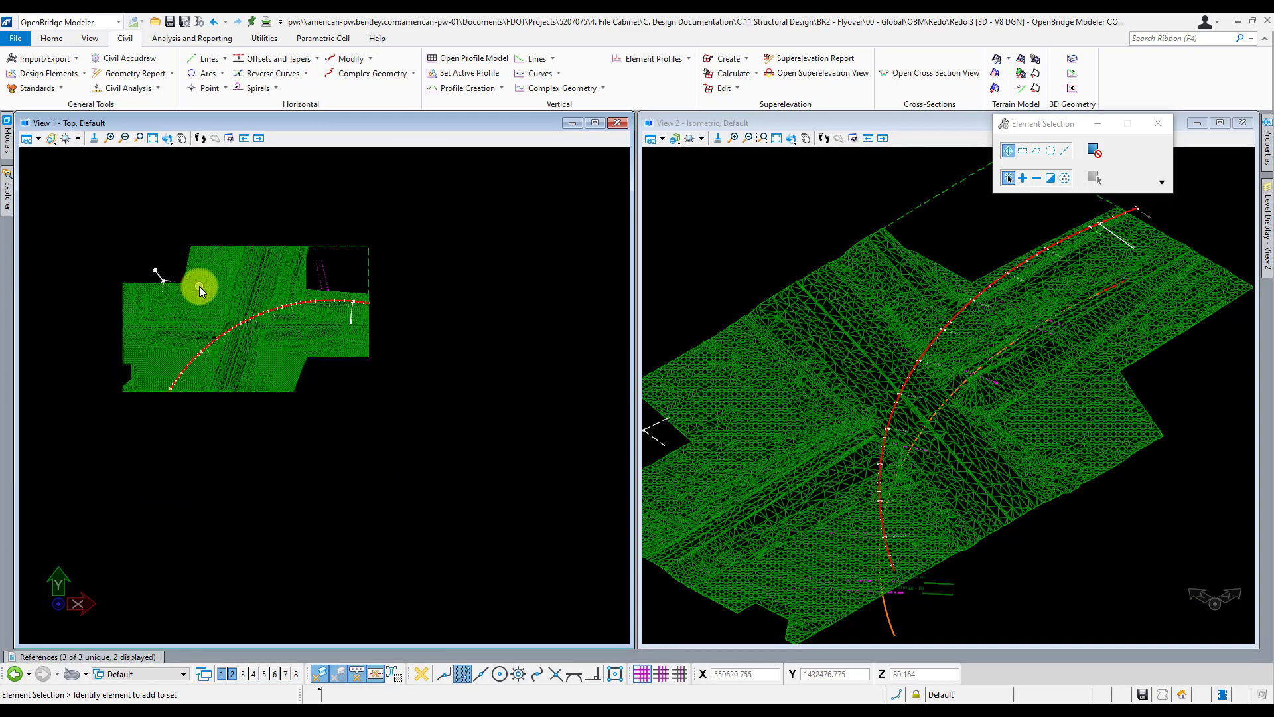
# Step: Fit View 1 to show the curved alignment across the clipped terrain patch
pyautogui.scroll(-3, 199, 285)
pyautogui.click(418, 321)
pyautogui.click(155, 140)
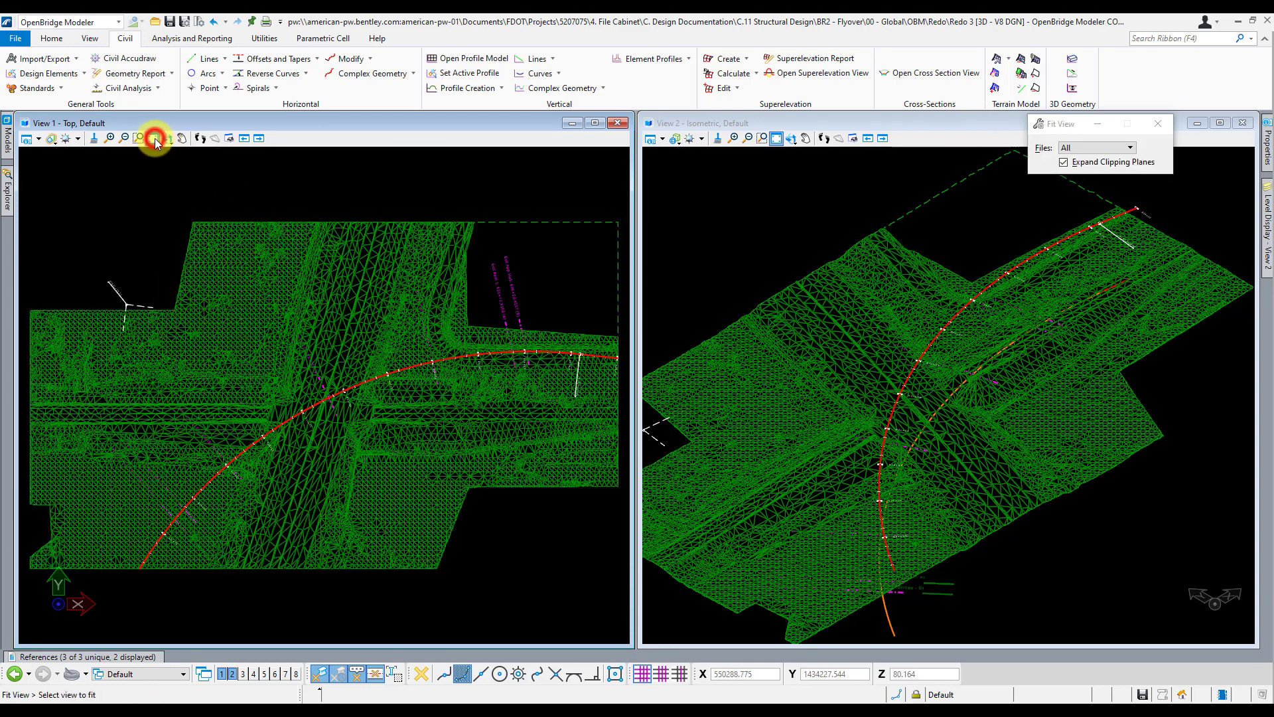
pyautogui.rightClick(353, 187)
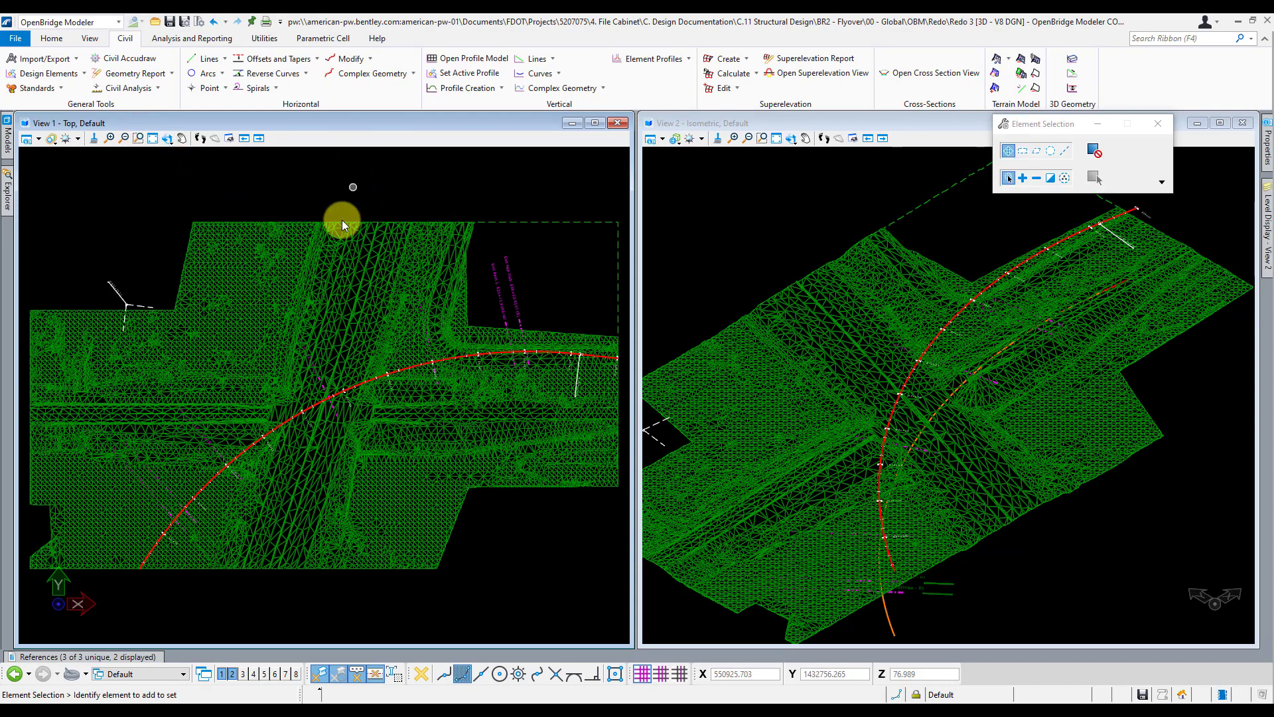